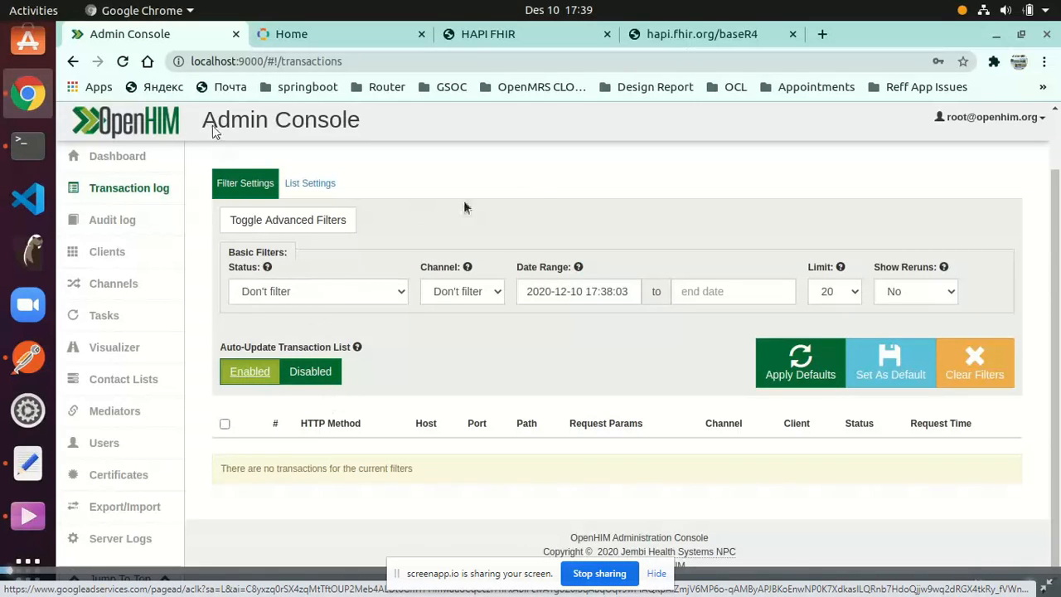
Step: View the OpenHIM dashboard, then return to the transaction log
scroll(135, 227, up, 2)
click(125, 163)
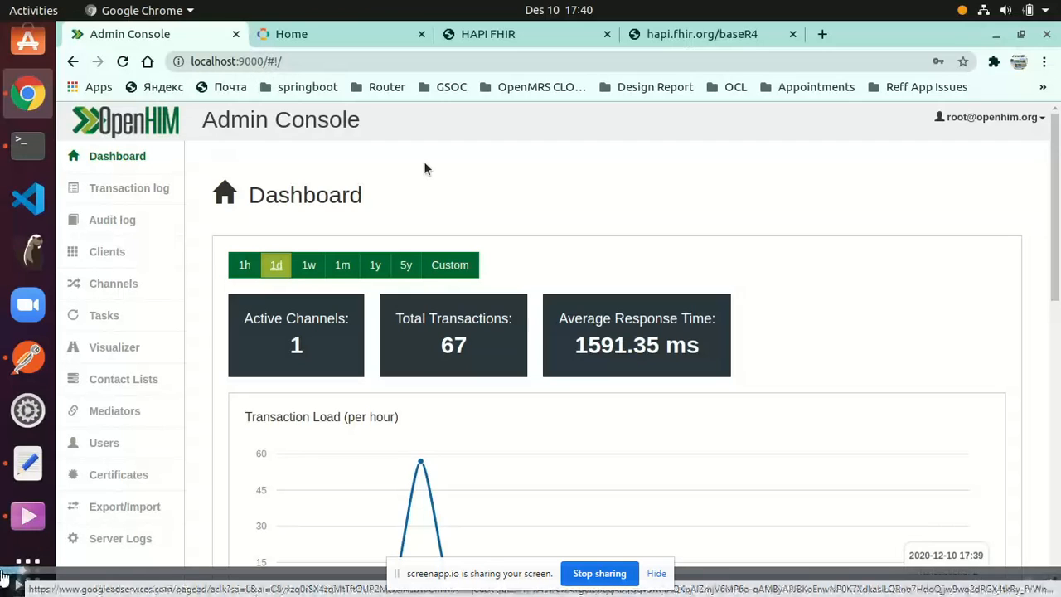
click(123, 191)
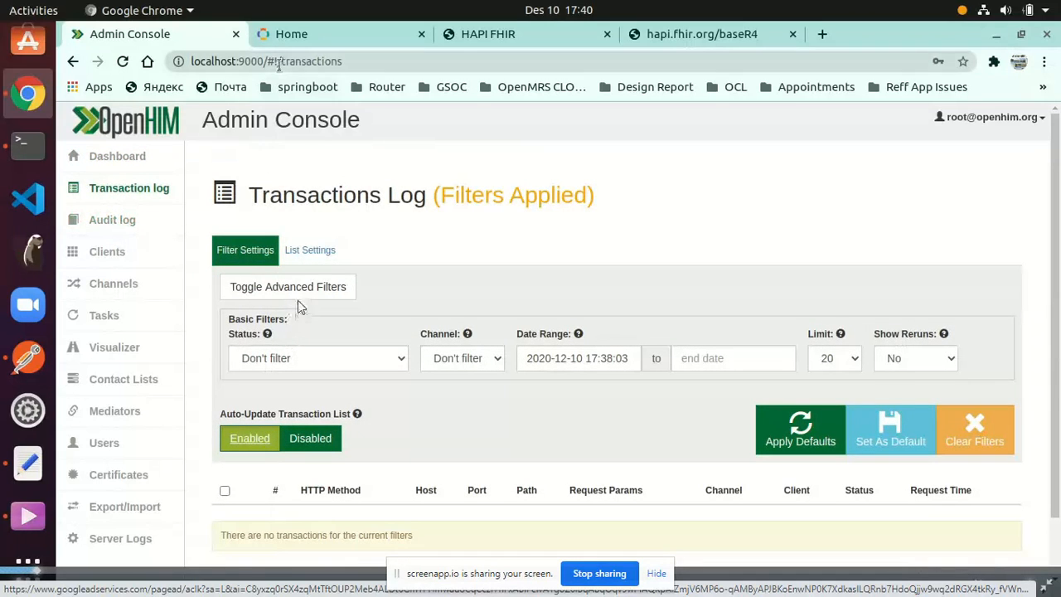
Step: Switch to Text Editor and review the container images and port mappings in docker-compose.yml
click(27, 464)
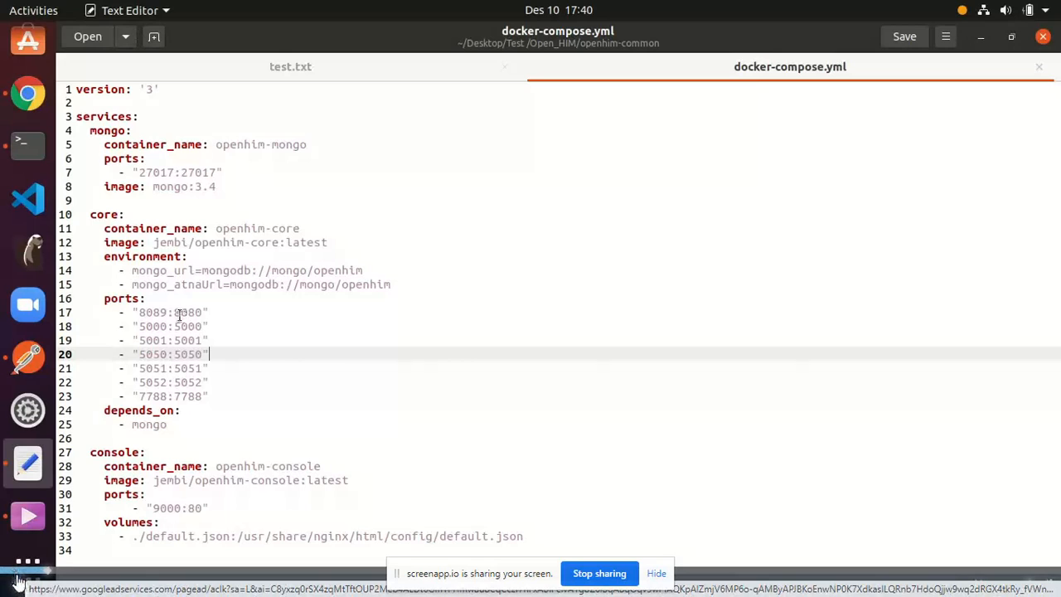
click(152, 508)
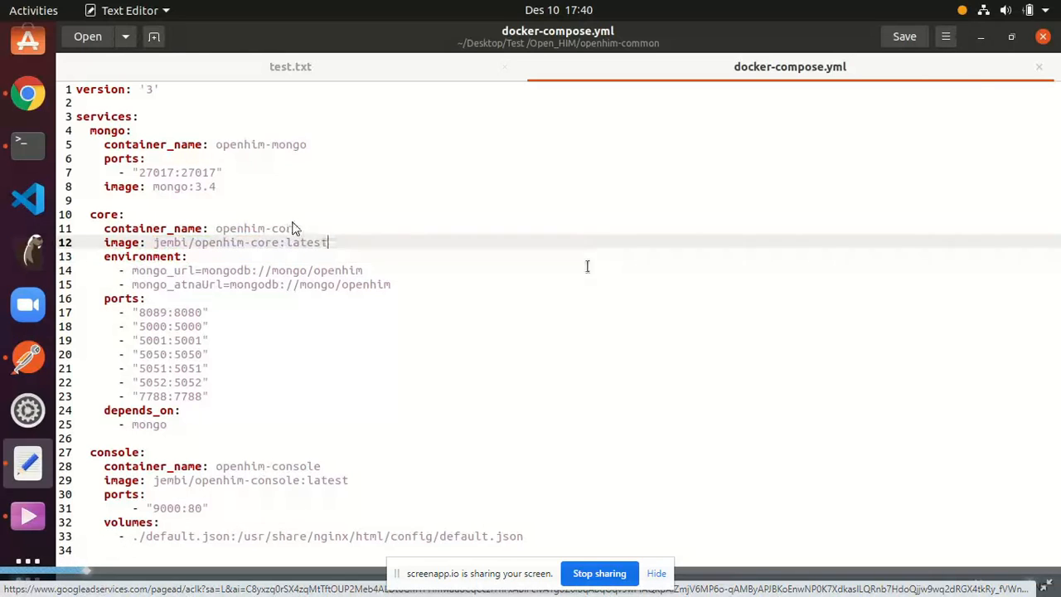
Step: Switch to Chrome and view the OpenMRS home page and the HAPI FHIR test server page
click(27, 93)
click(348, 34)
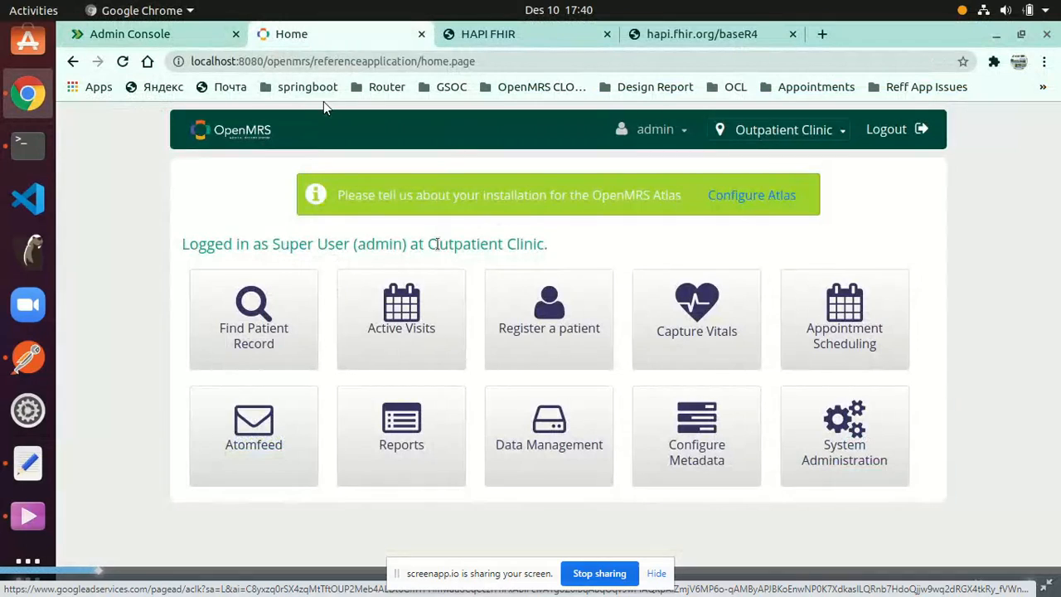
click(519, 34)
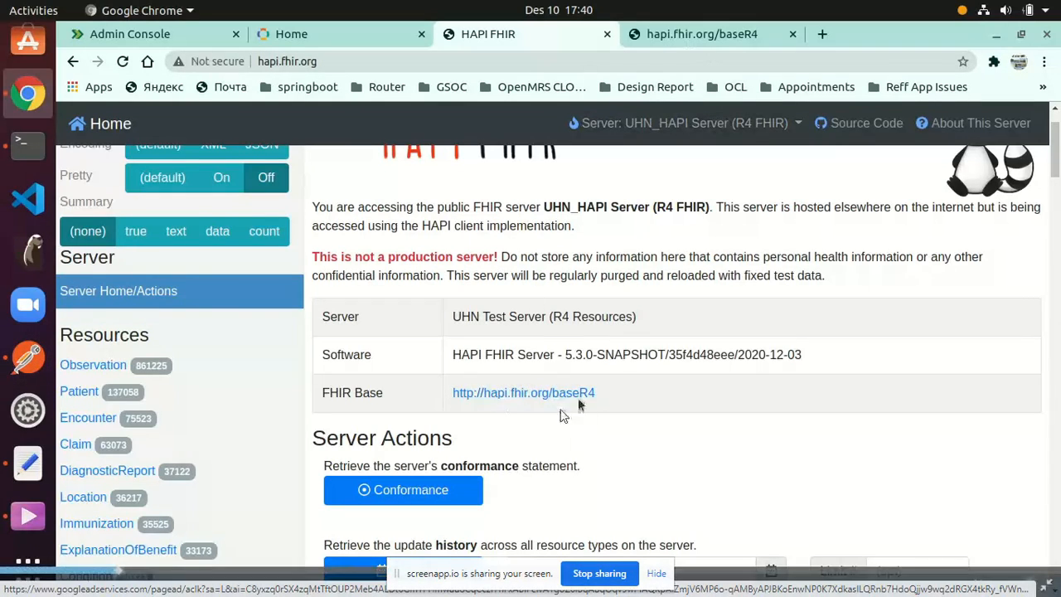
click(27, 356)
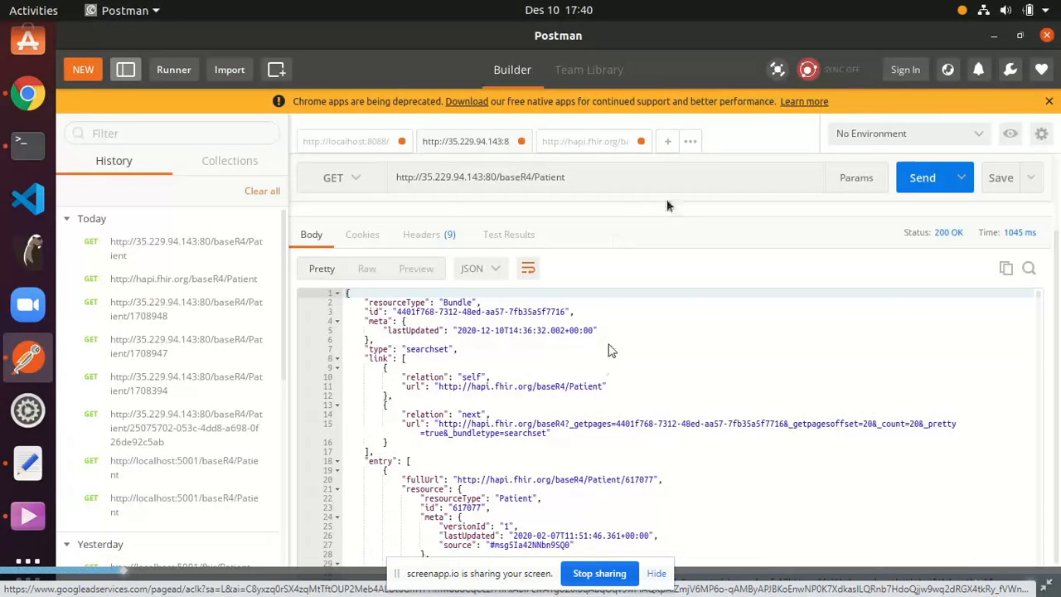
click(578, 142)
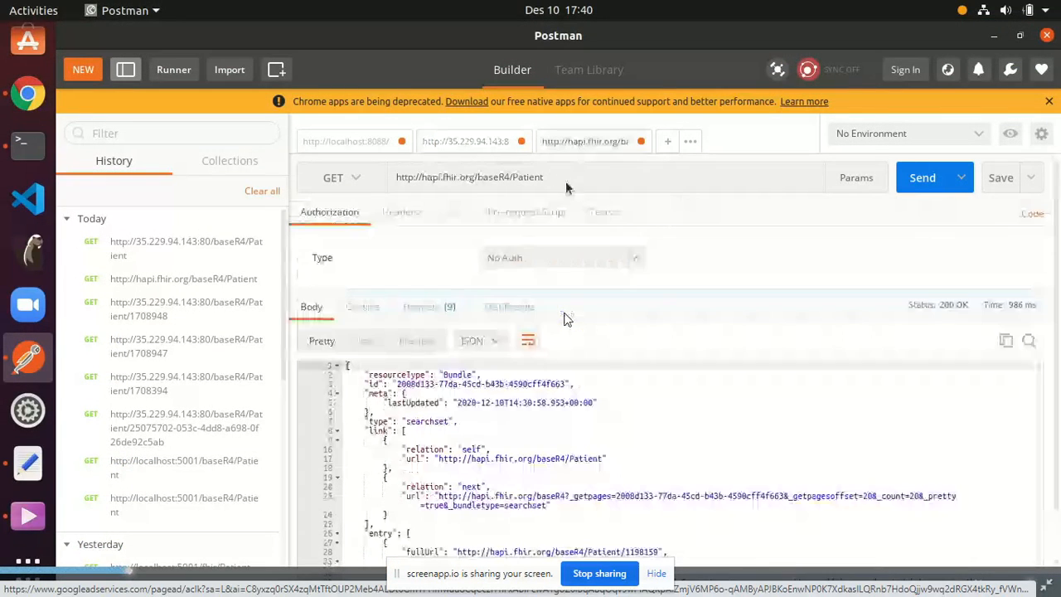
click(928, 184)
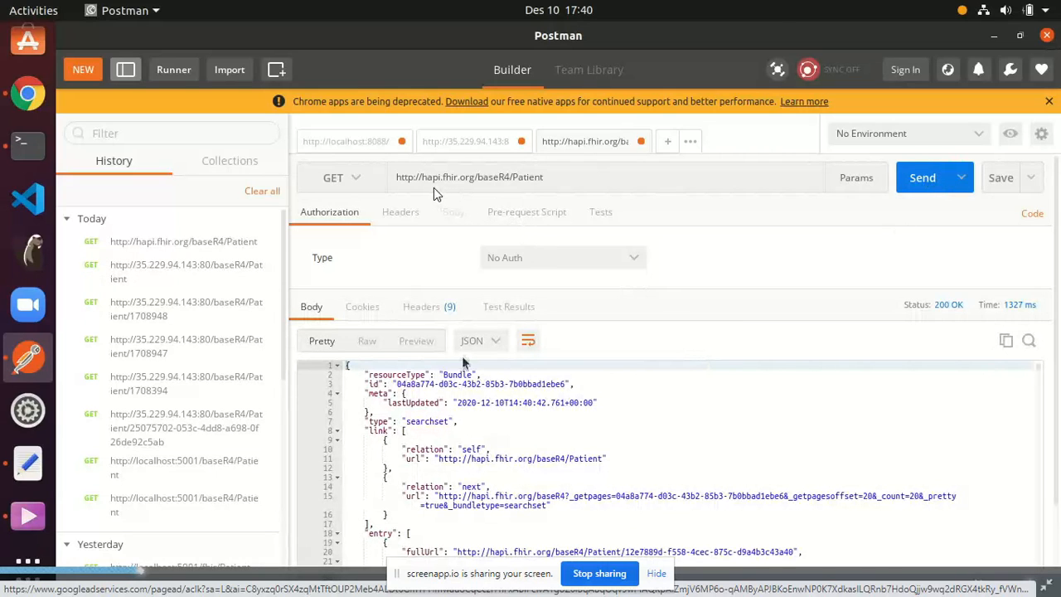
scroll(559, 421, down, 3)
scroll(563, 425, up, 3)
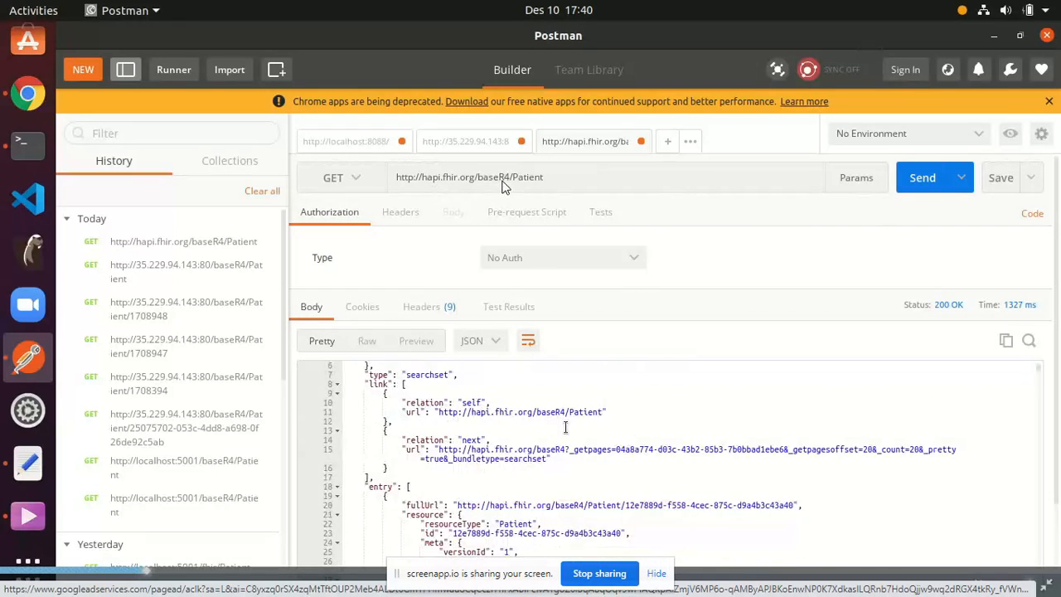
click(474, 142)
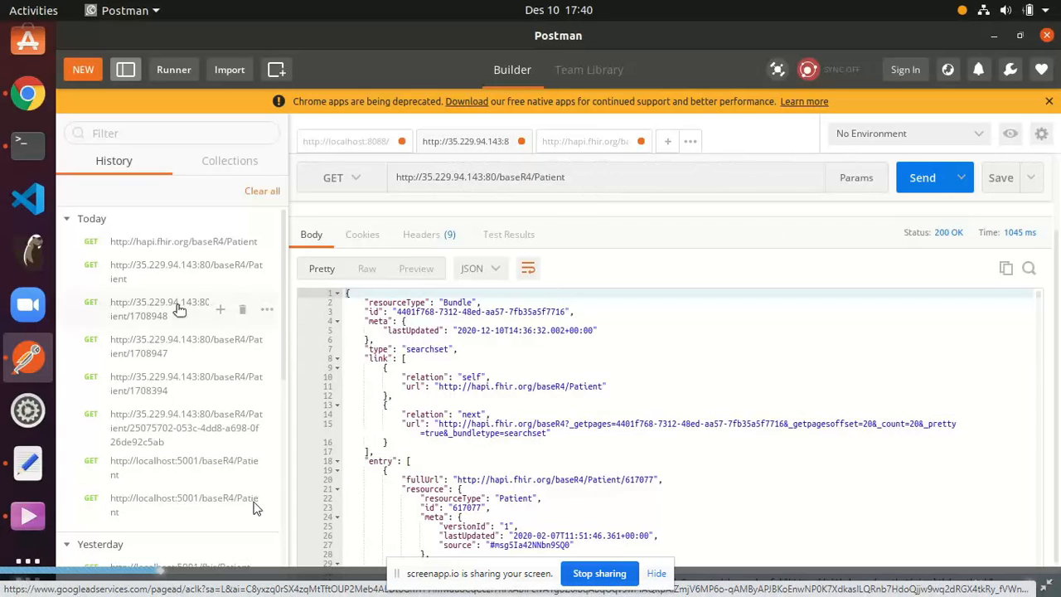
Step: Switch to the OpenHIM Admin Console in Chrome, open the hapi client for editing and review its basic info and roles
click(27, 93)
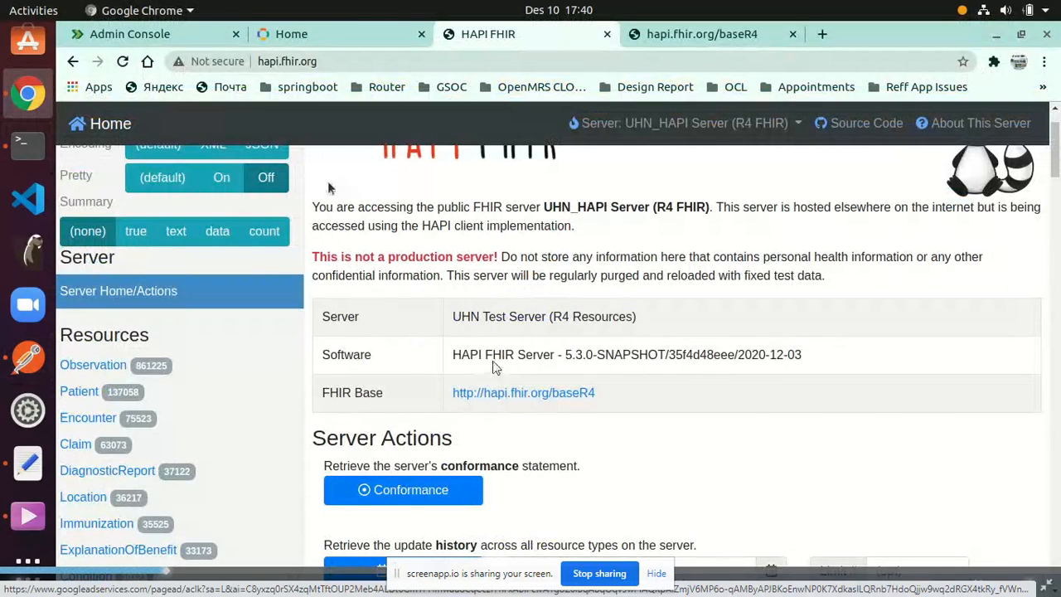
click(122, 36)
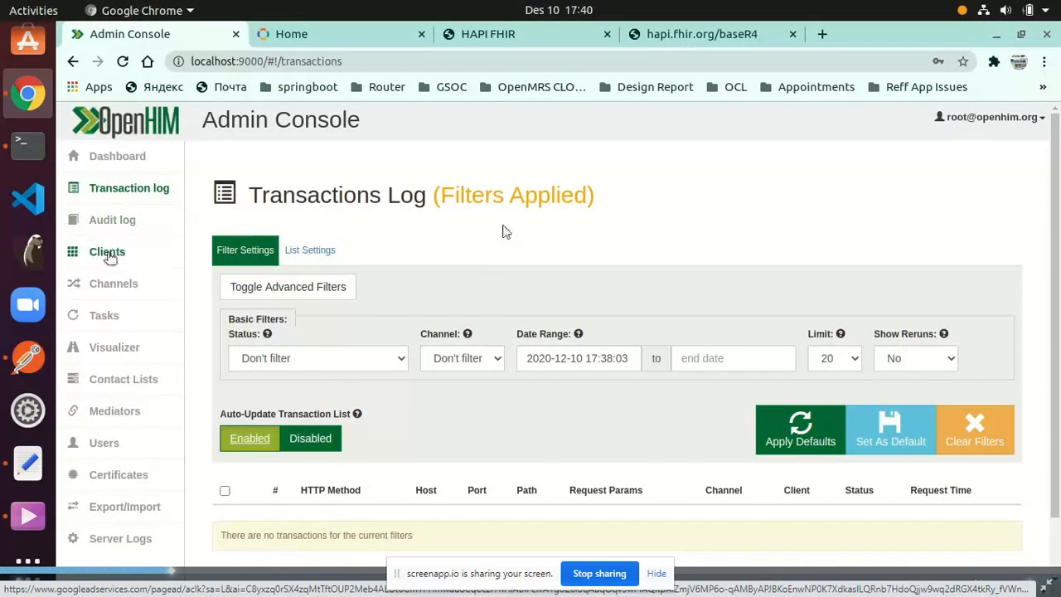
click(107, 252)
scroll(448, 307, down, 2)
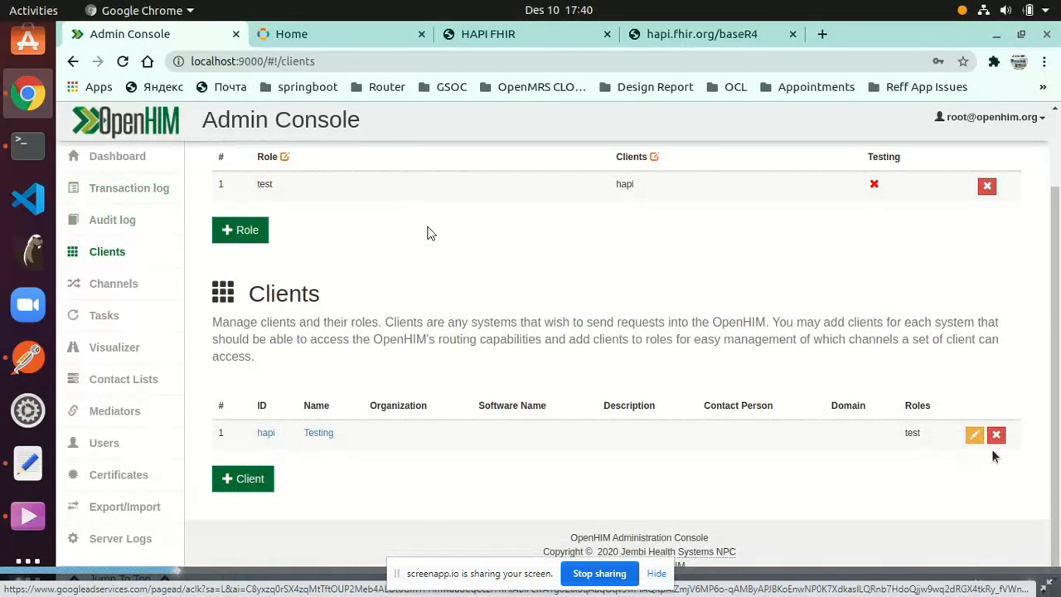
click(972, 437)
scroll(471, 315, down, 1)
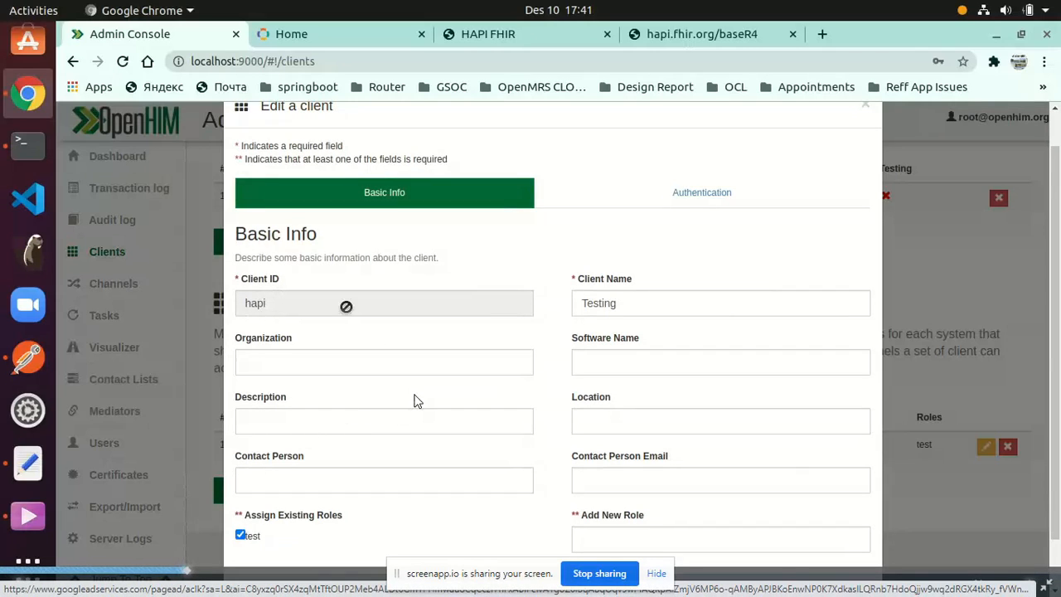
scroll(443, 350, down, 1)
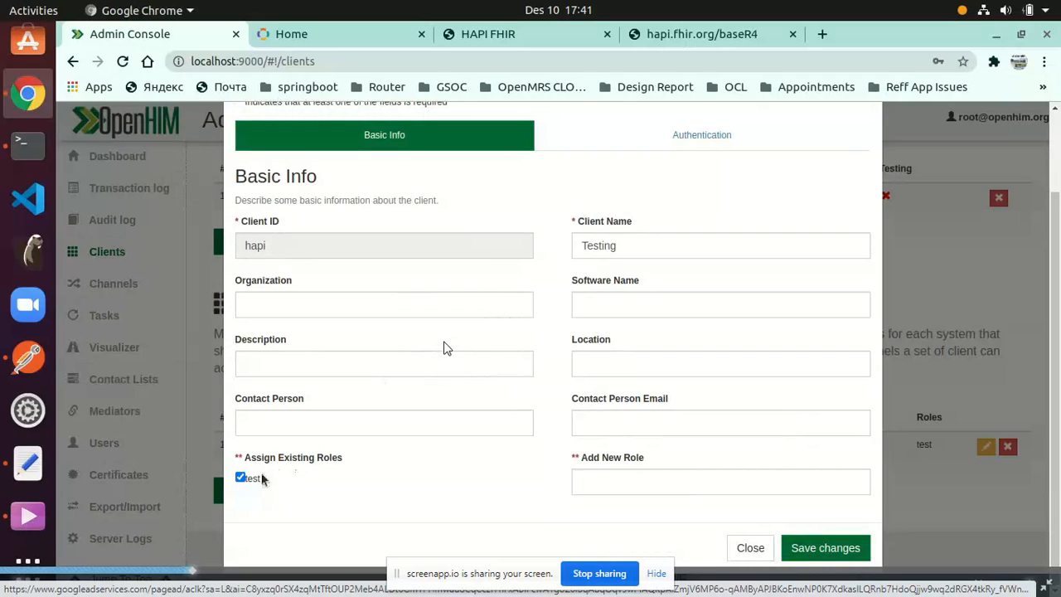
Step: Review the hapi client's authentication settings down to Basic Auth and close the client without saving
click(702, 137)
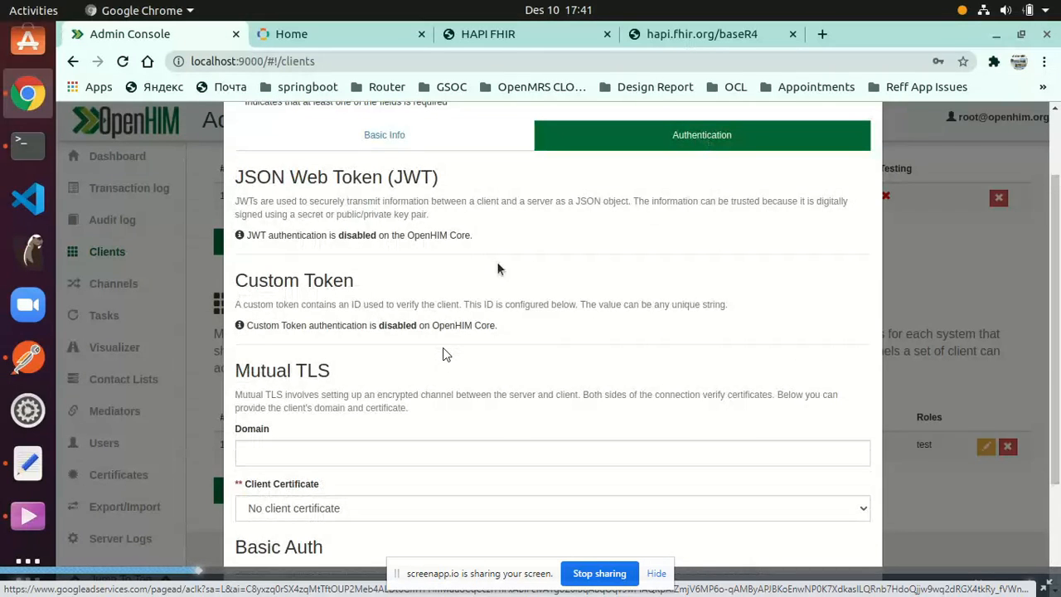
scroll(289, 416, down, 3)
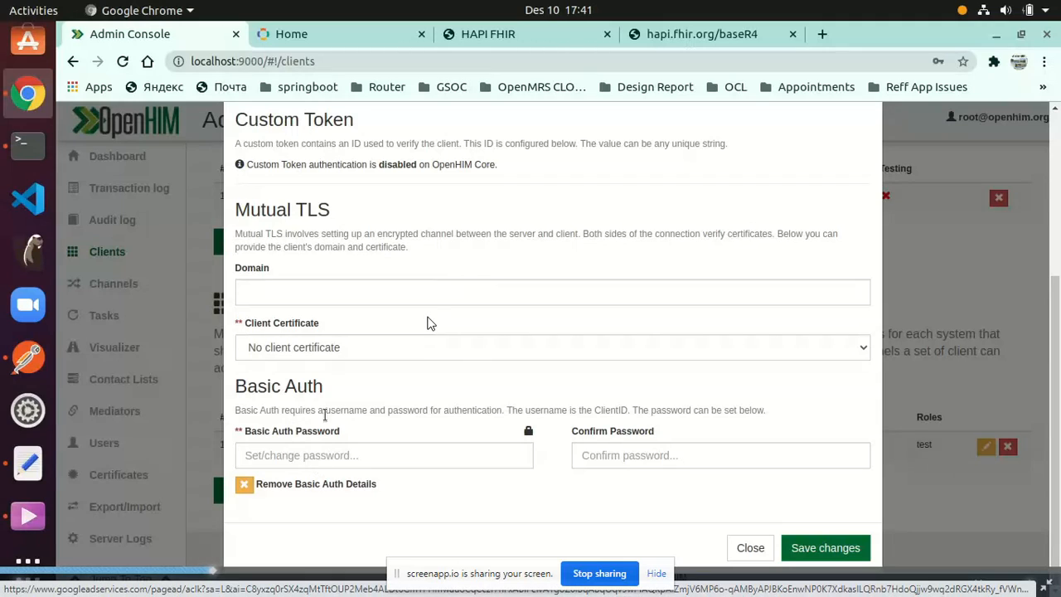
click(751, 550)
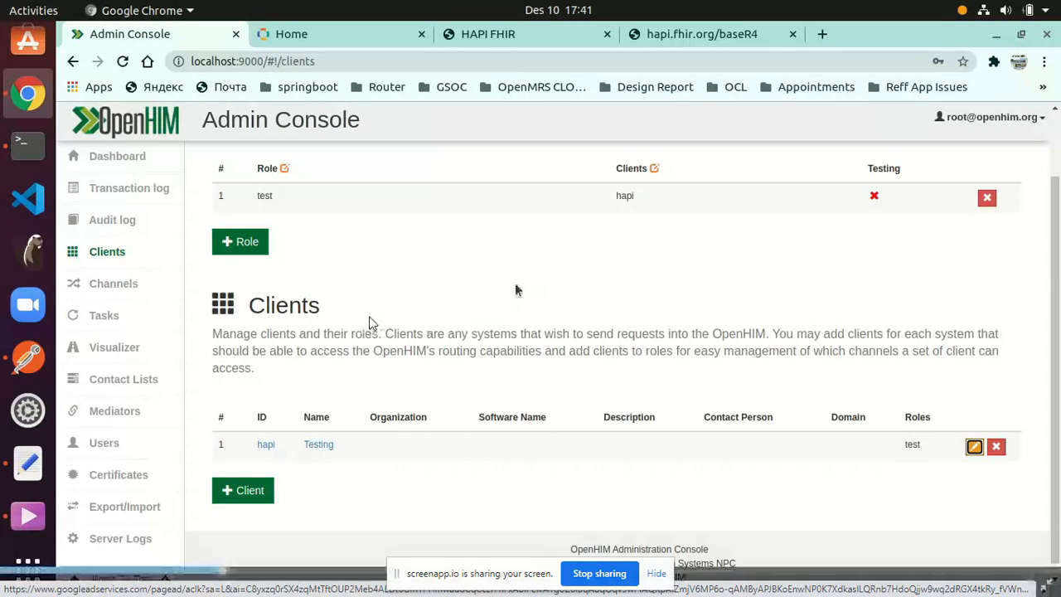
Step: Open the Testing channel for editing and review its basic info, allowed HTTP methods and channel status
scroll(515, 289, up, 1)
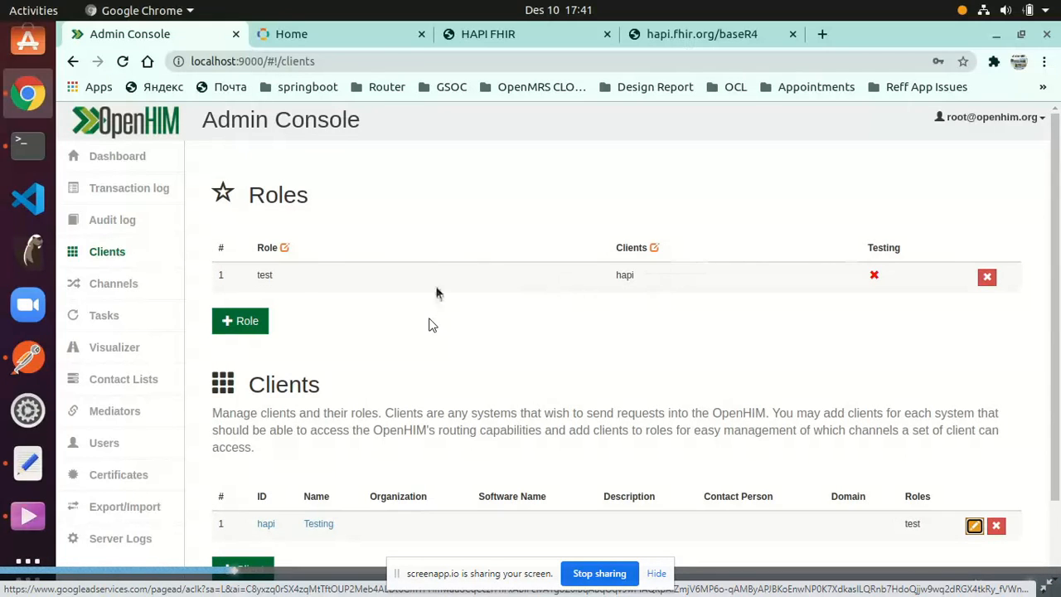
click(118, 284)
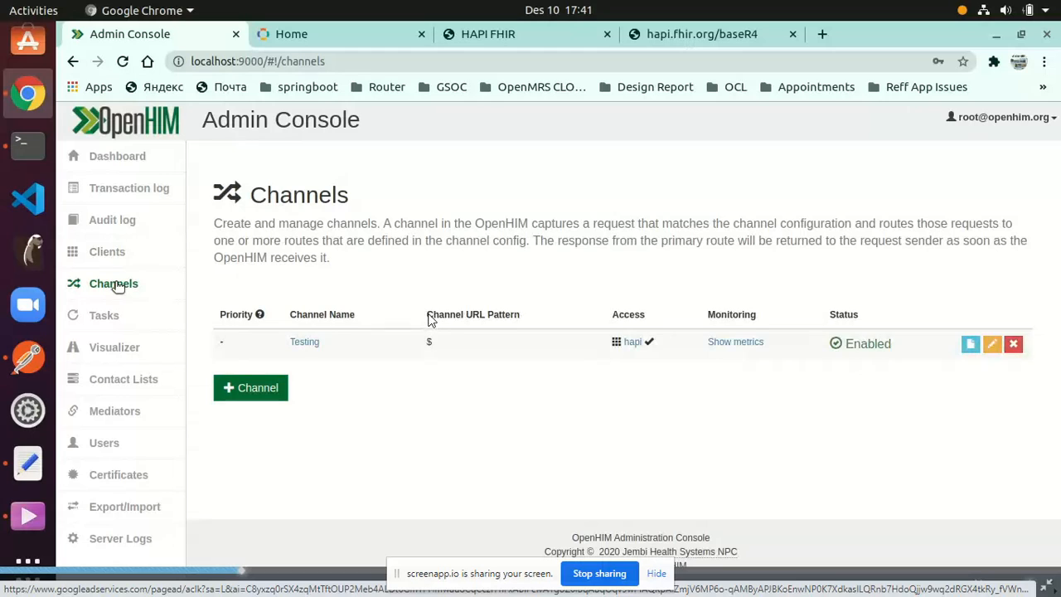
click(990, 345)
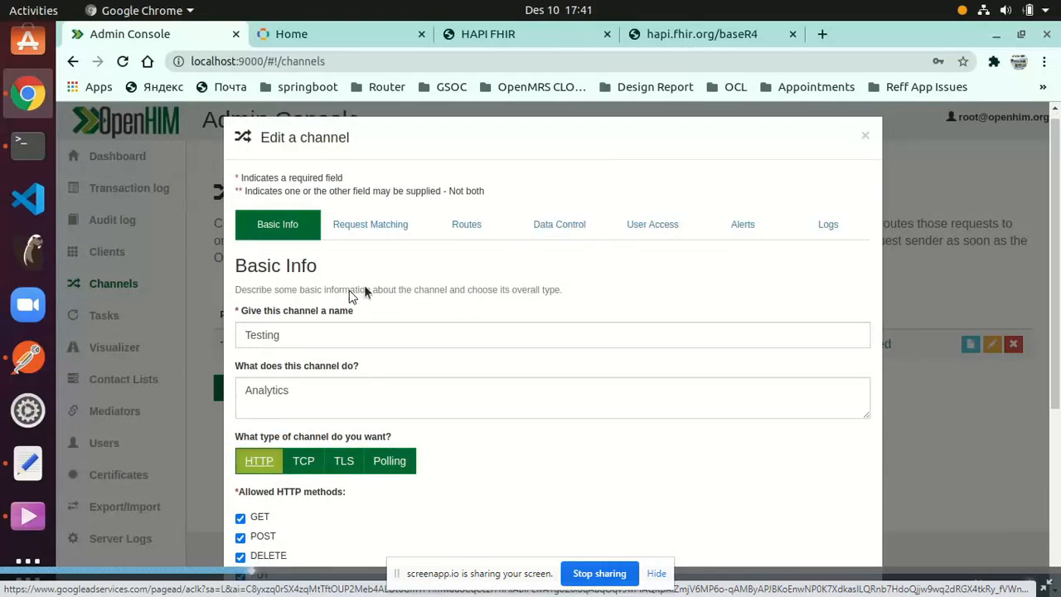
scroll(331, 290, down, 1)
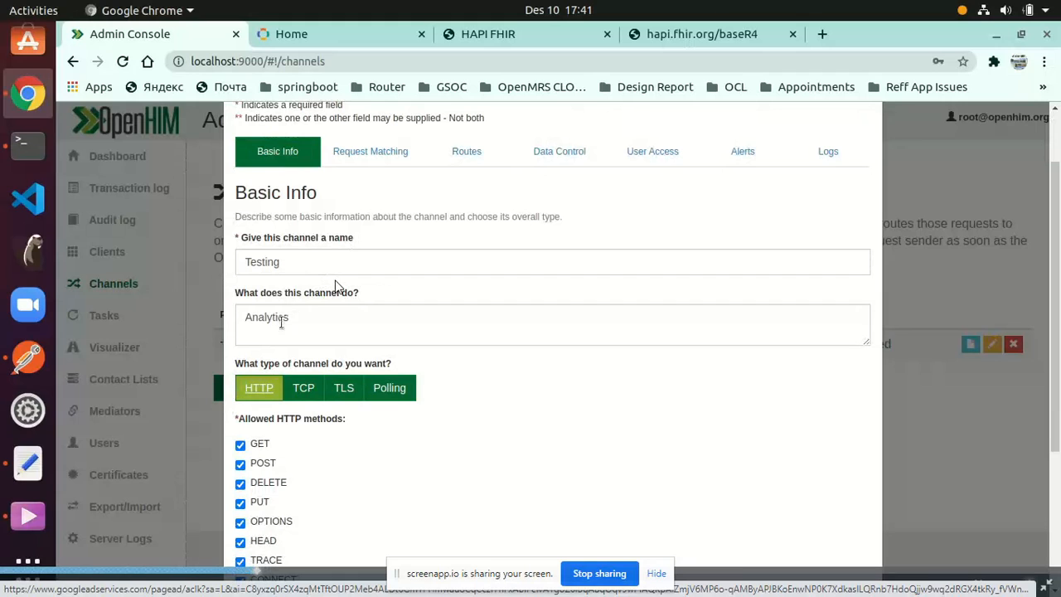
scroll(339, 287, down, 3)
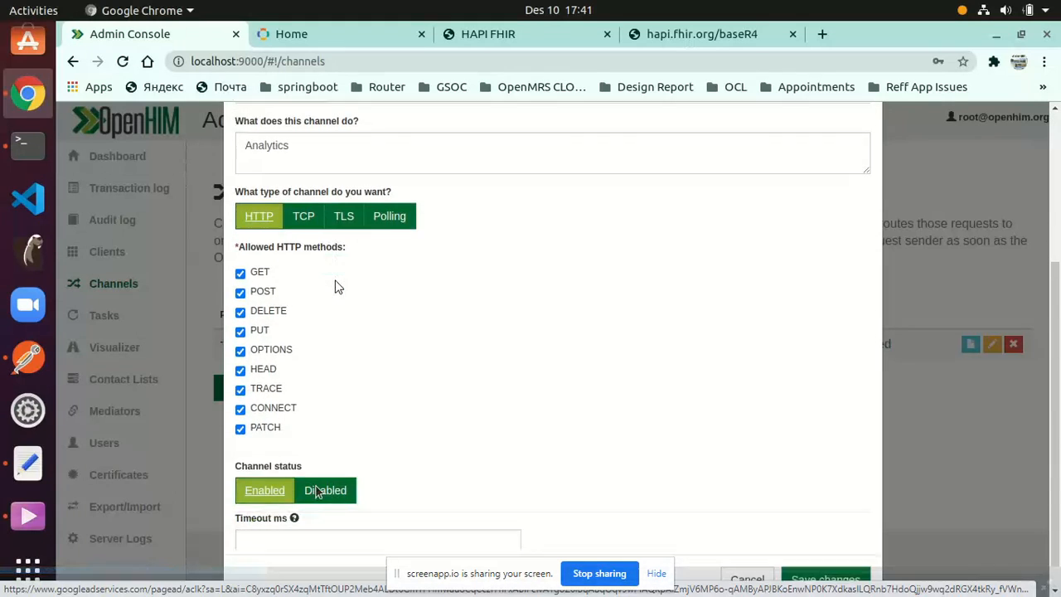
Step: Review the Testing channel's request matching settings, including the URL pattern, access type and allowed clients
scroll(342, 287, up, 3)
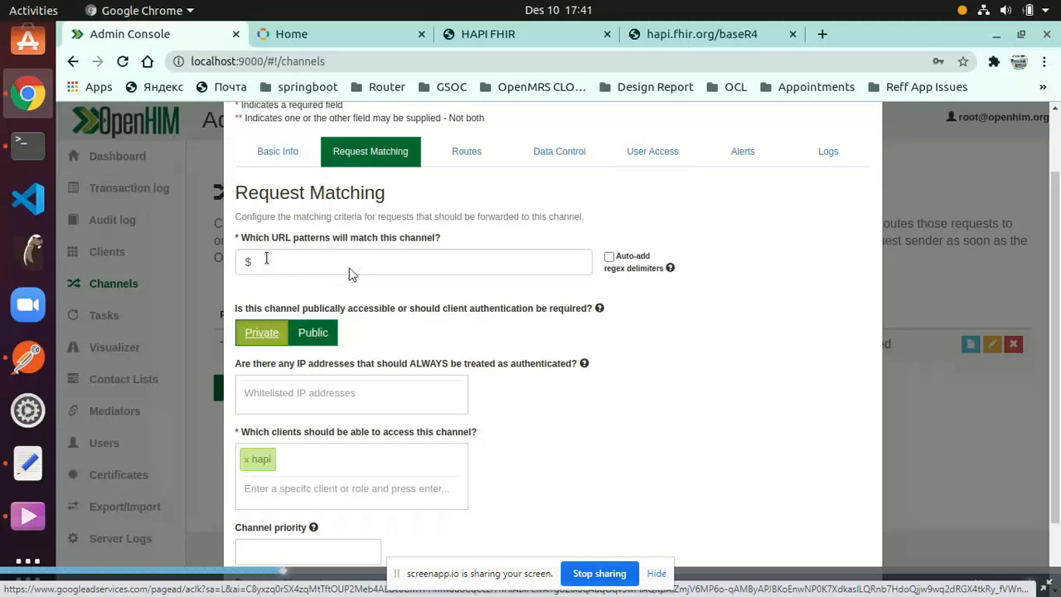
click(266, 259)
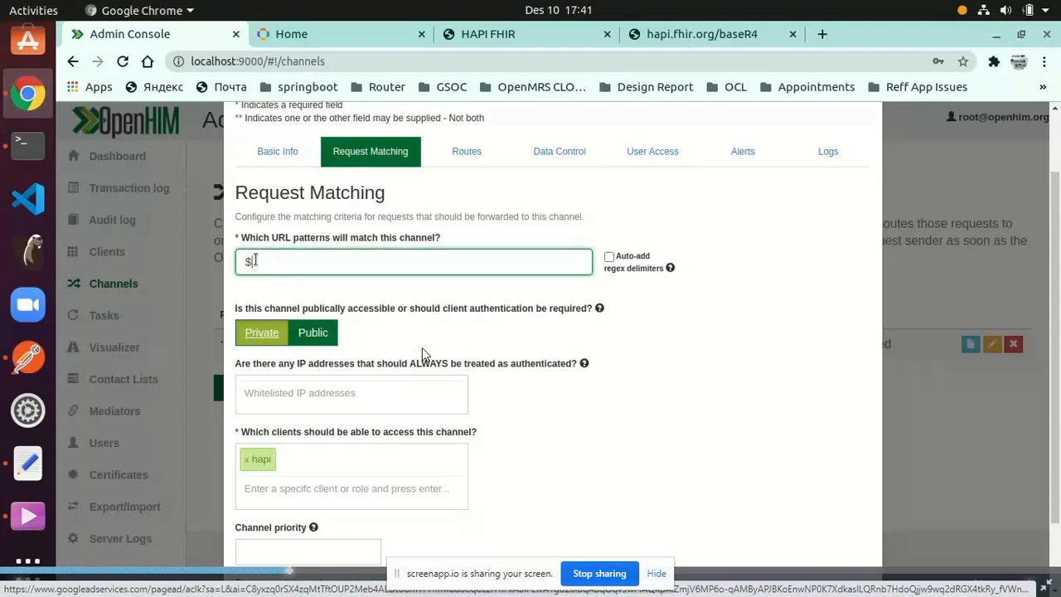
scroll(398, 307, down, 2)
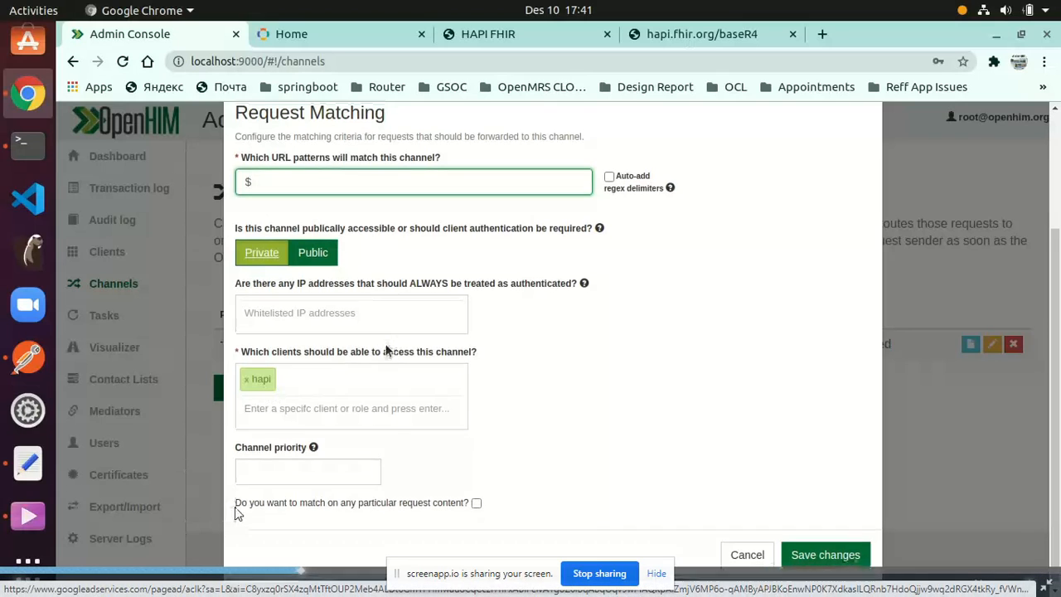
scroll(406, 449, up, 2)
scroll(381, 362, up, 1)
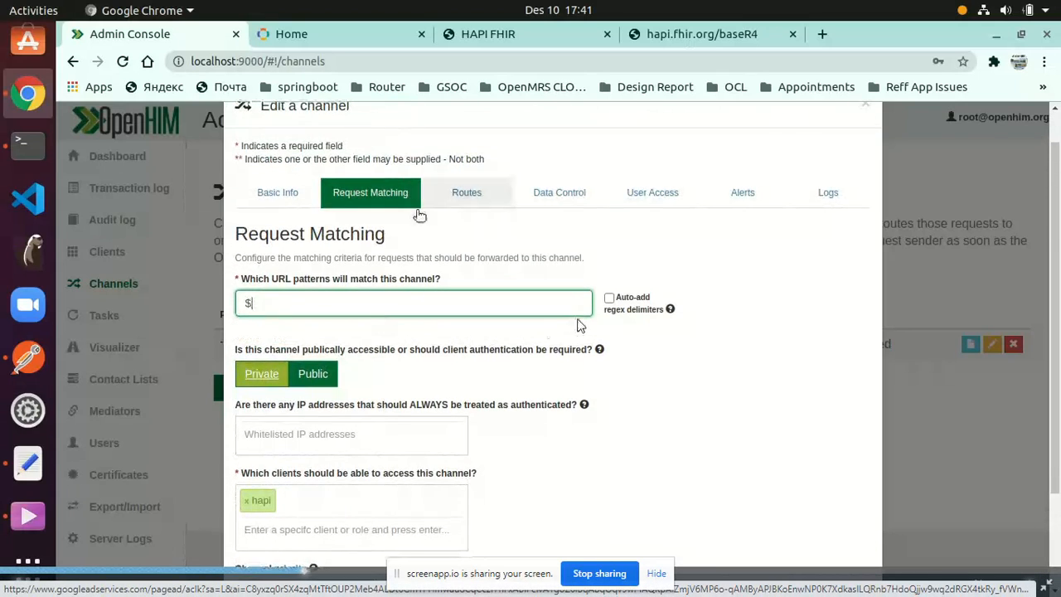
Step: Open the channel's Hapi Fhir route, review its host, port, path and basic authentication fields, and cancel the channel editing
click(468, 192)
click(829, 368)
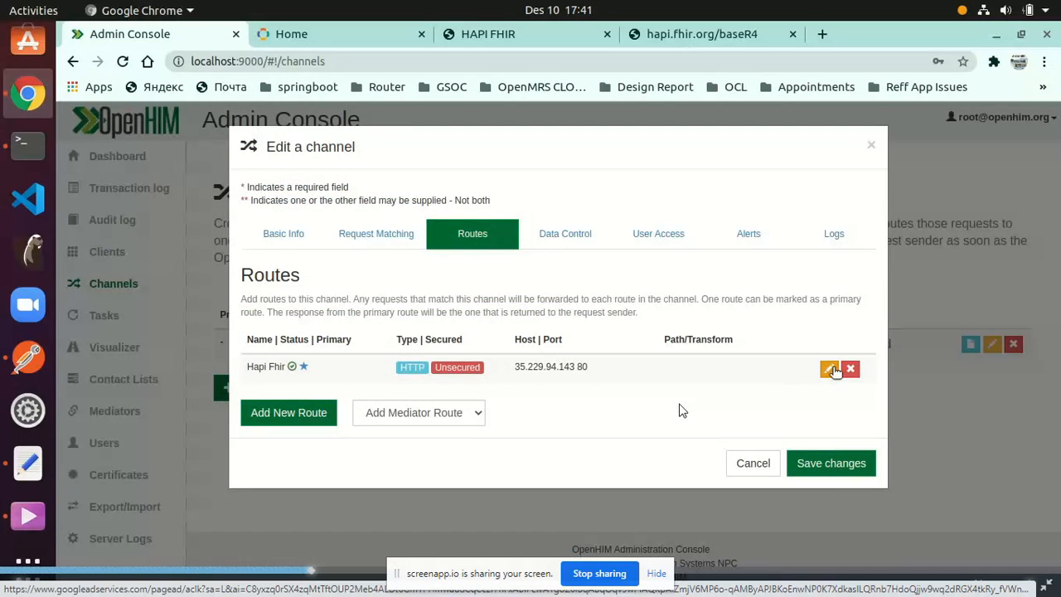
scroll(489, 405, down, 3)
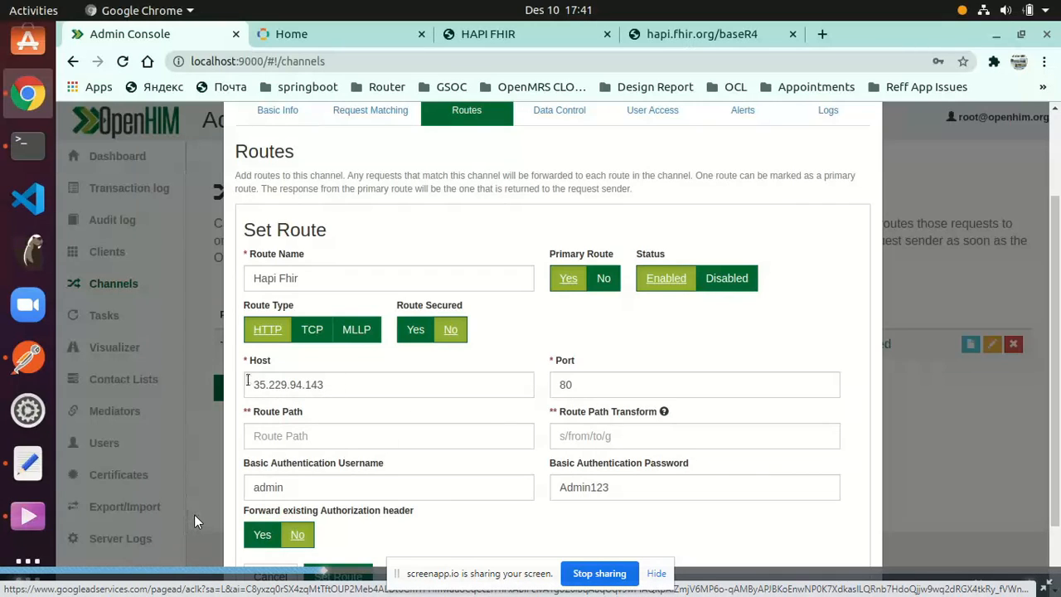
click(305, 434)
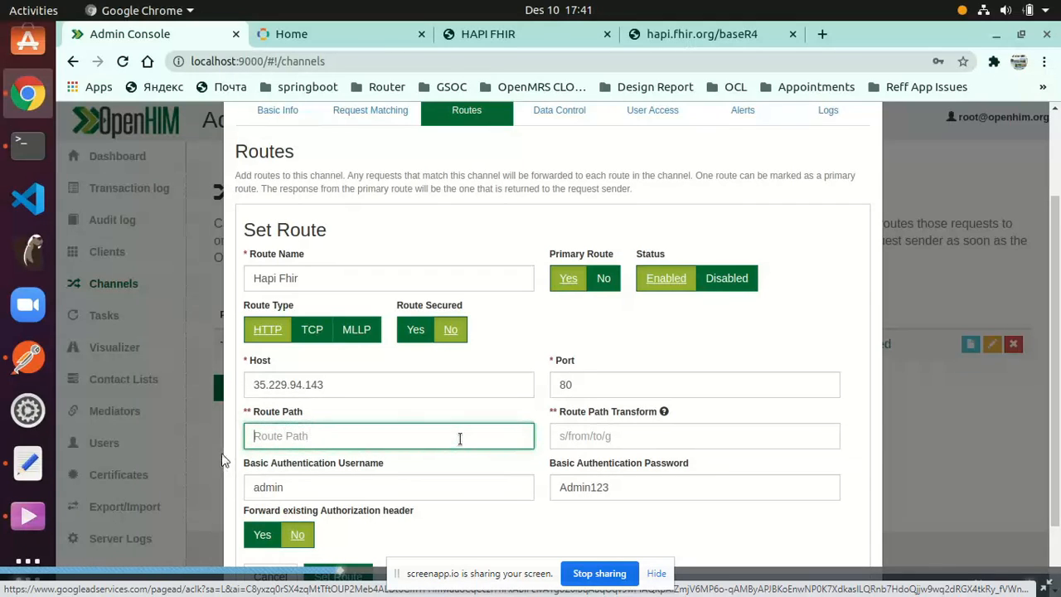
scroll(392, 390, down, 1)
scroll(392, 390, down, 3)
click(339, 406)
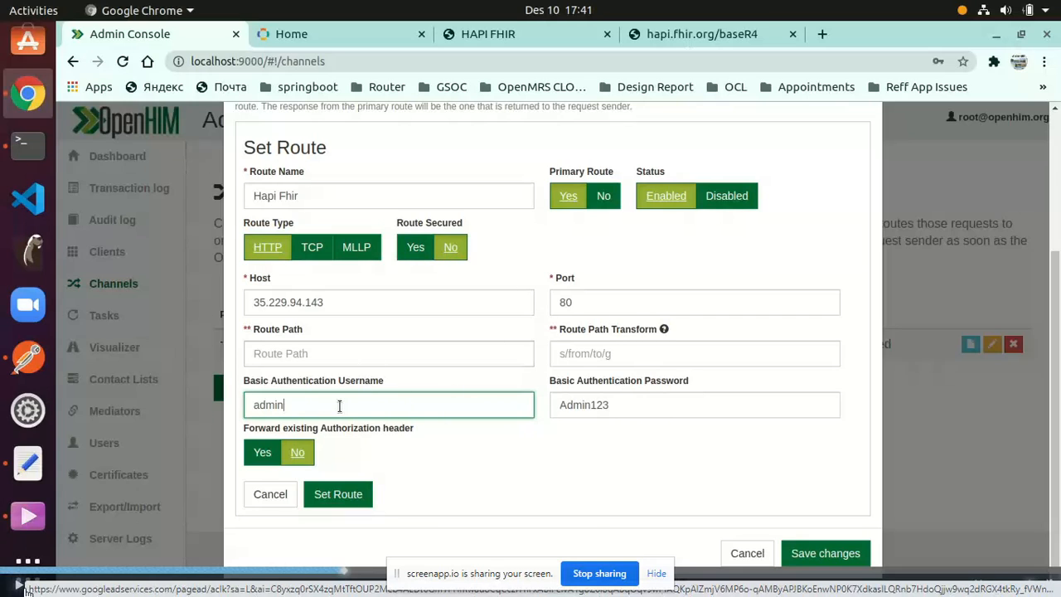
click(736, 561)
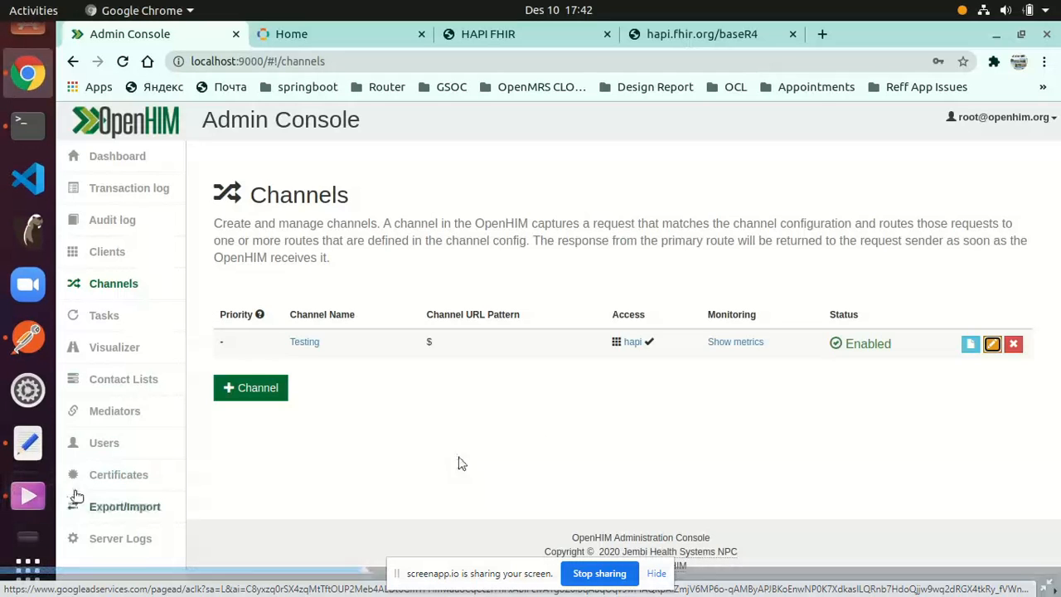
Step: Switch to Text Editor and view the streaming-atomfeed commands in test.txt
click(28, 463)
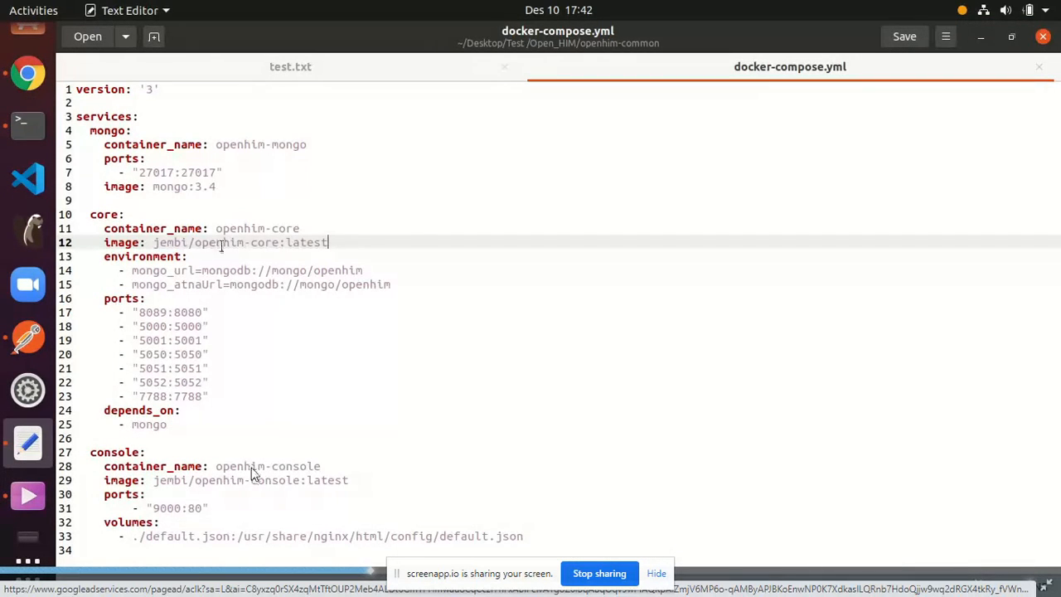
click(292, 67)
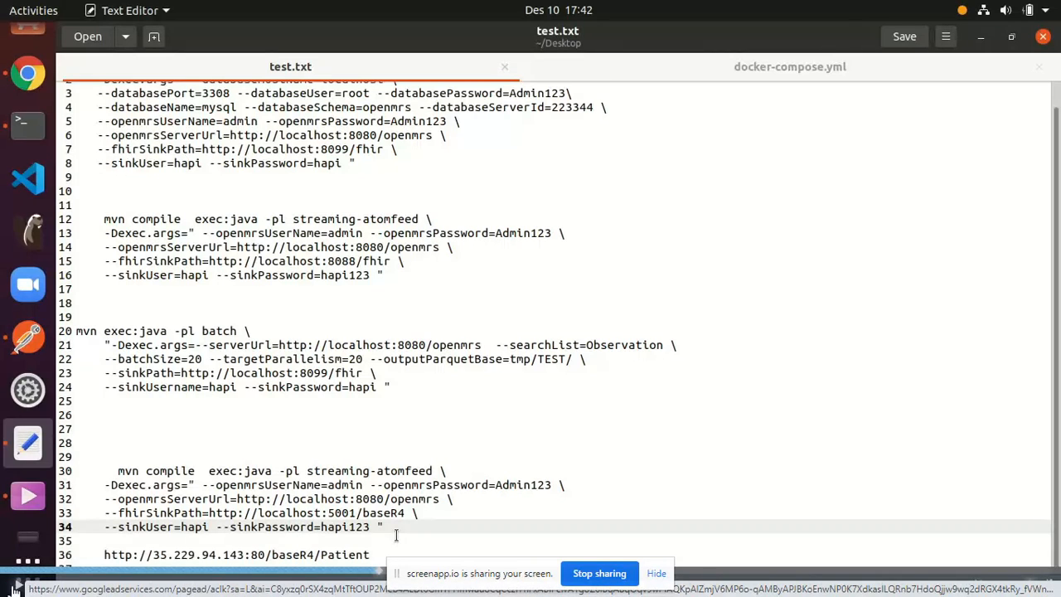
drag(390, 527, 112, 472)
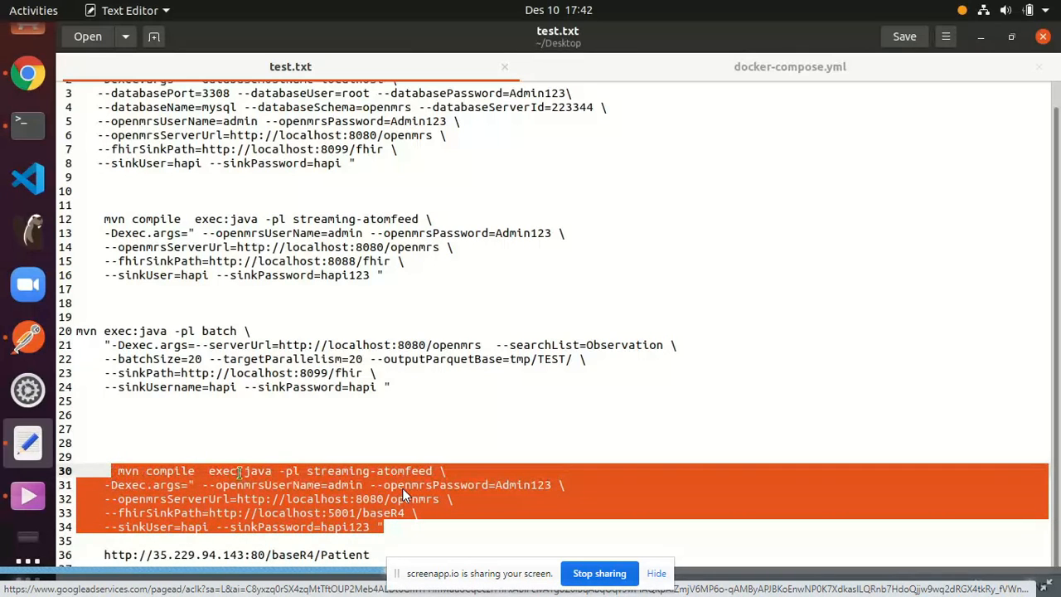
right_click(238, 472)
click(277, 355)
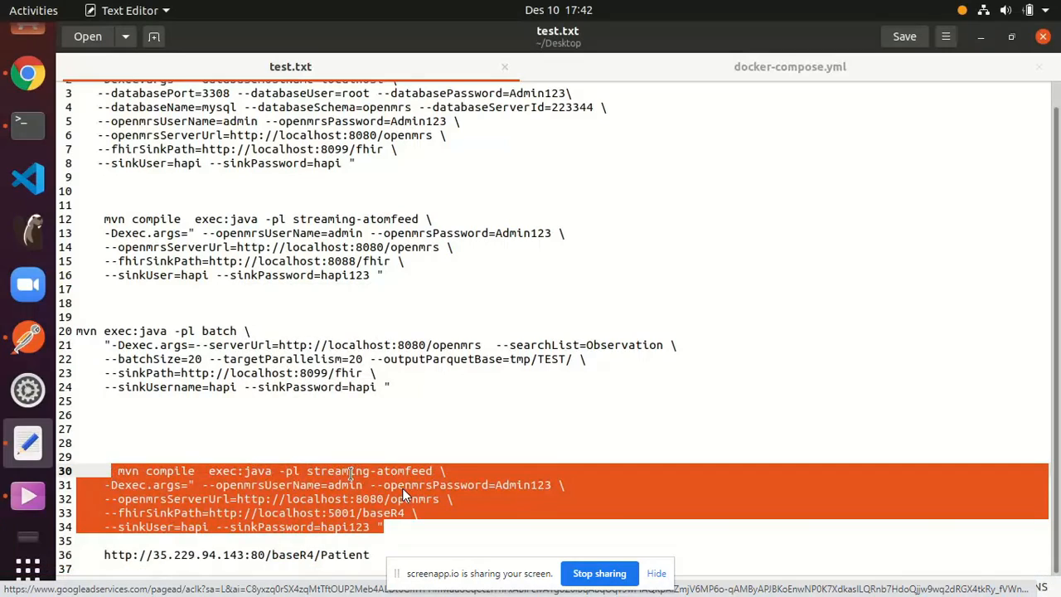
click(350, 473)
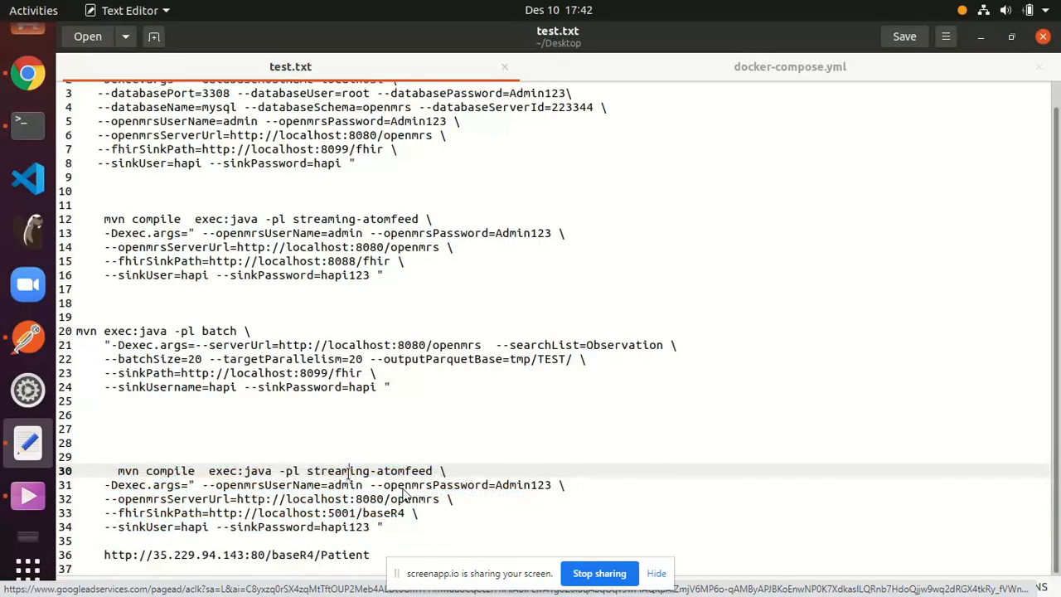
Step: Minimize the open windows and browse from the desktop to Tickets/Analytics/test/openmrs-fhir-analytics in Files
click(981, 41)
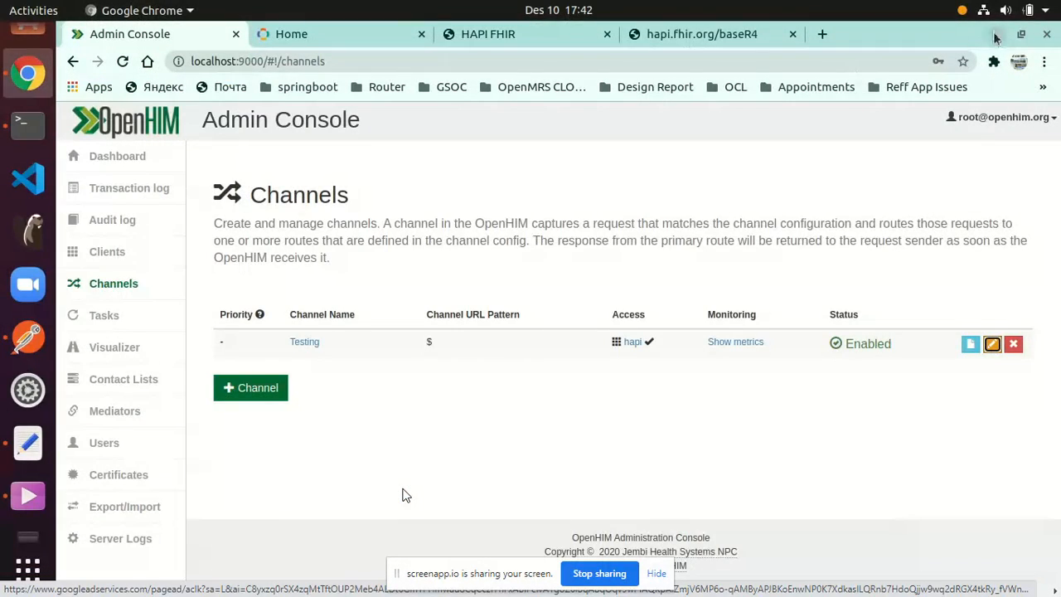
click(991, 37)
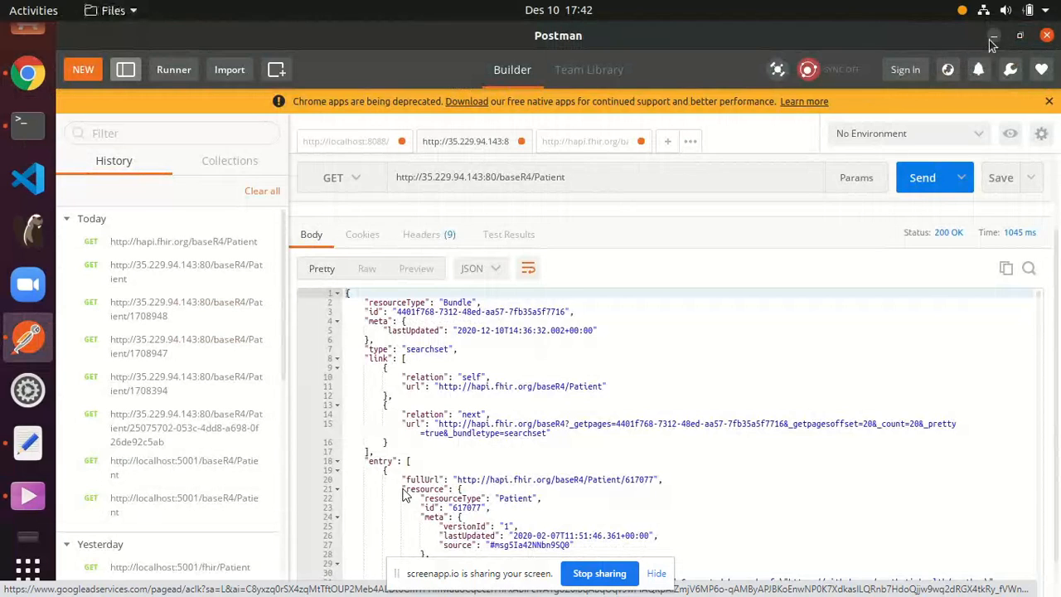
click(991, 39)
click(821, 77)
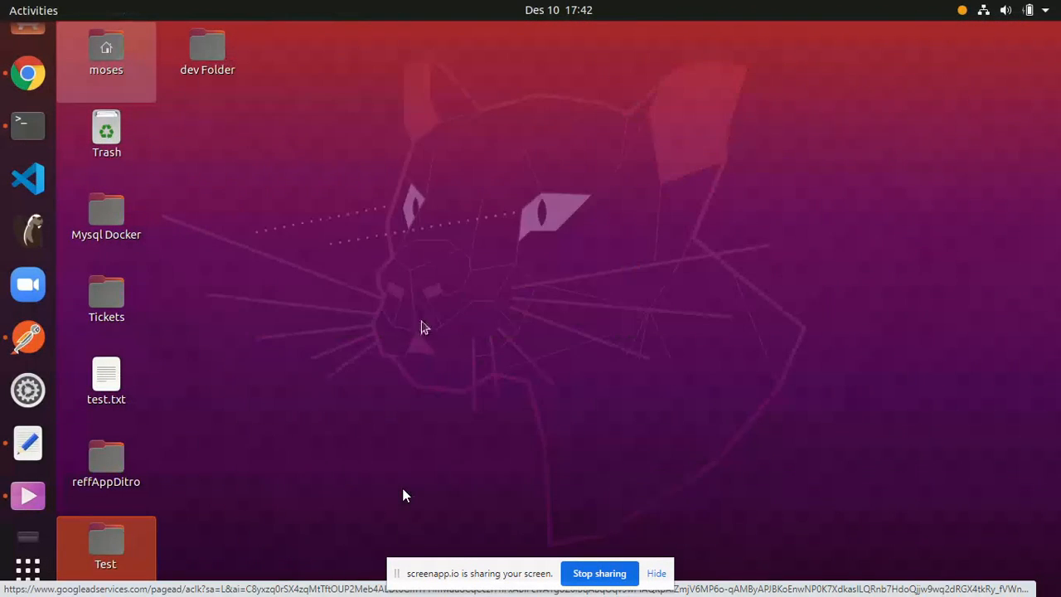
double_click(128, 308)
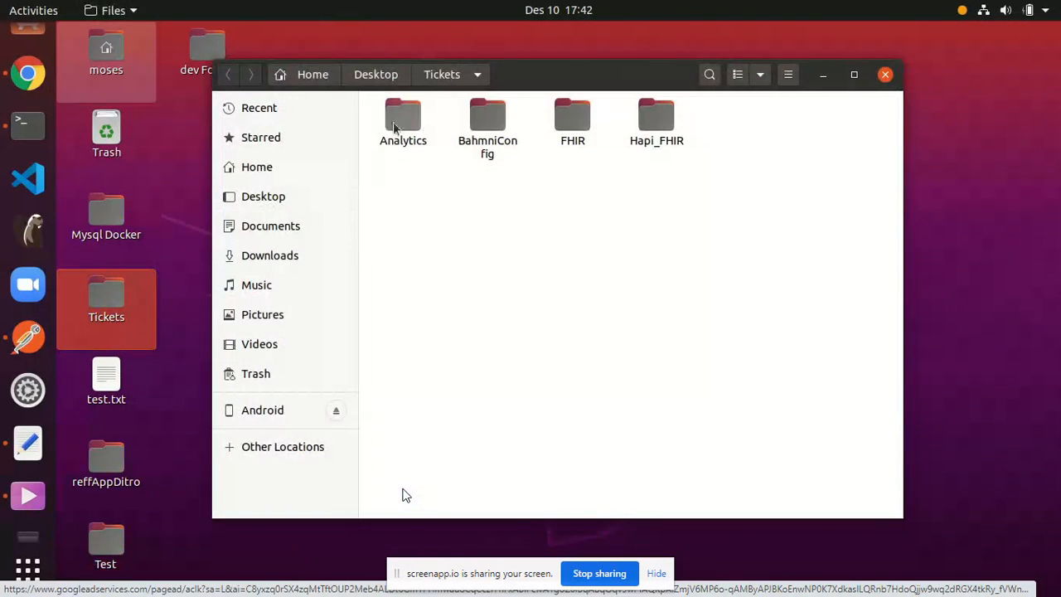
double_click(408, 125)
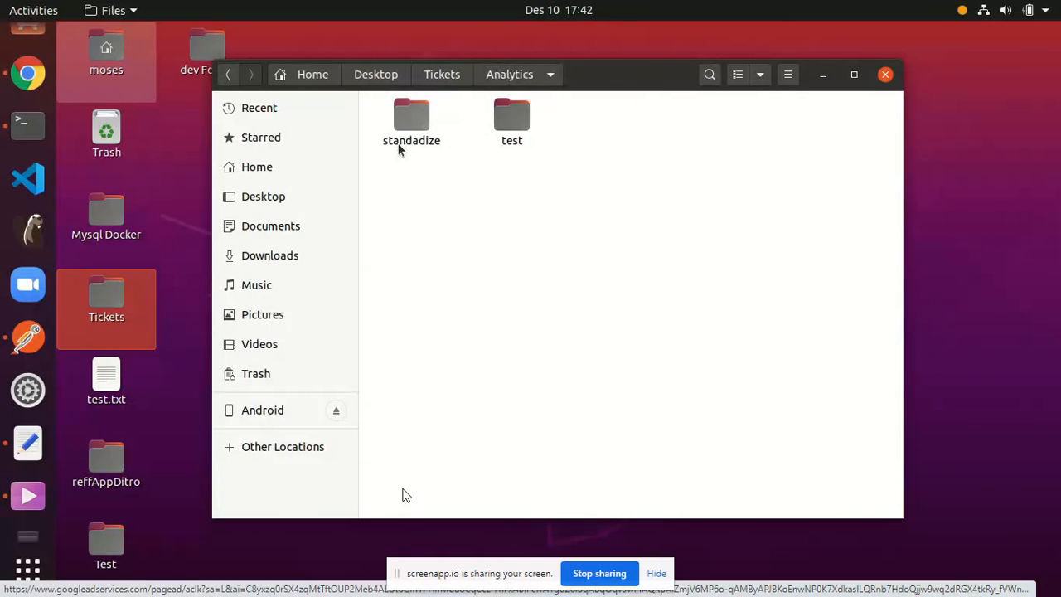
double_click(509, 132)
double_click(417, 124)
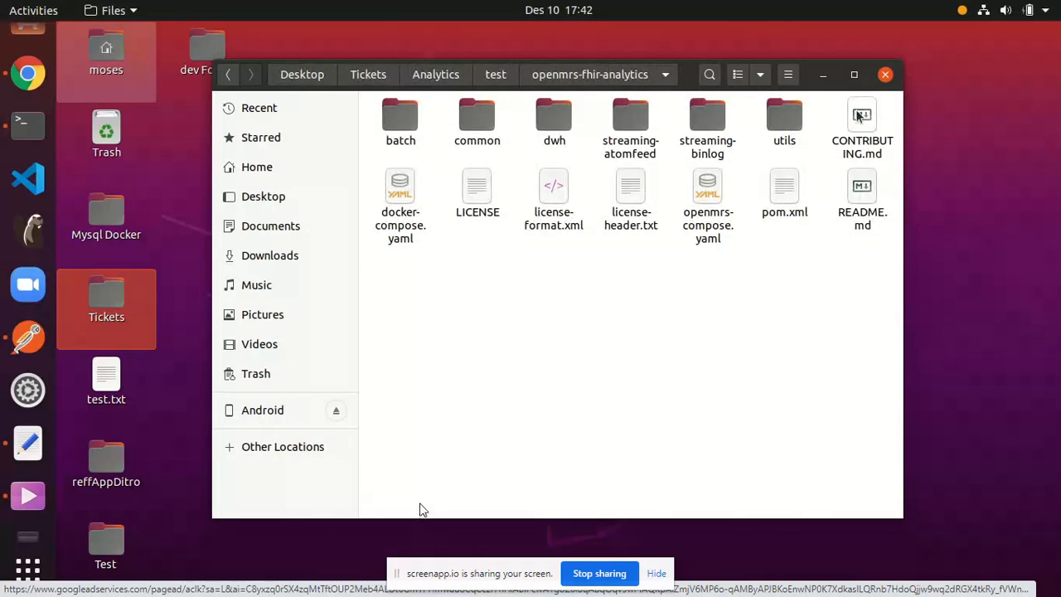
Step: Maximize the Files window and open a maximized terminal in the openmrs-fhir-analytics folder
key(super+Up)
right_click(494, 375)
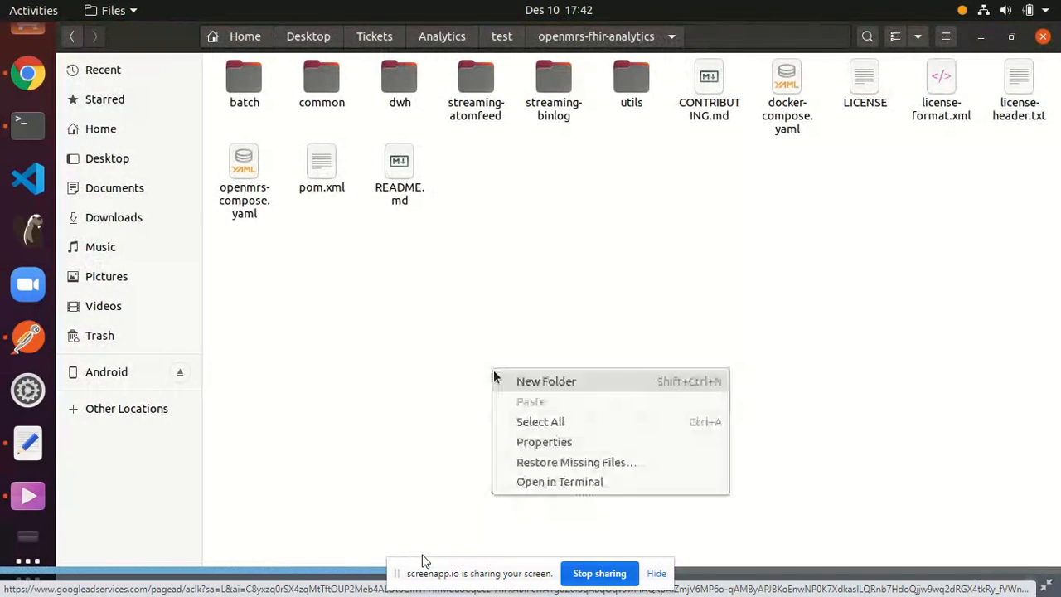
click(556, 481)
click(615, 75)
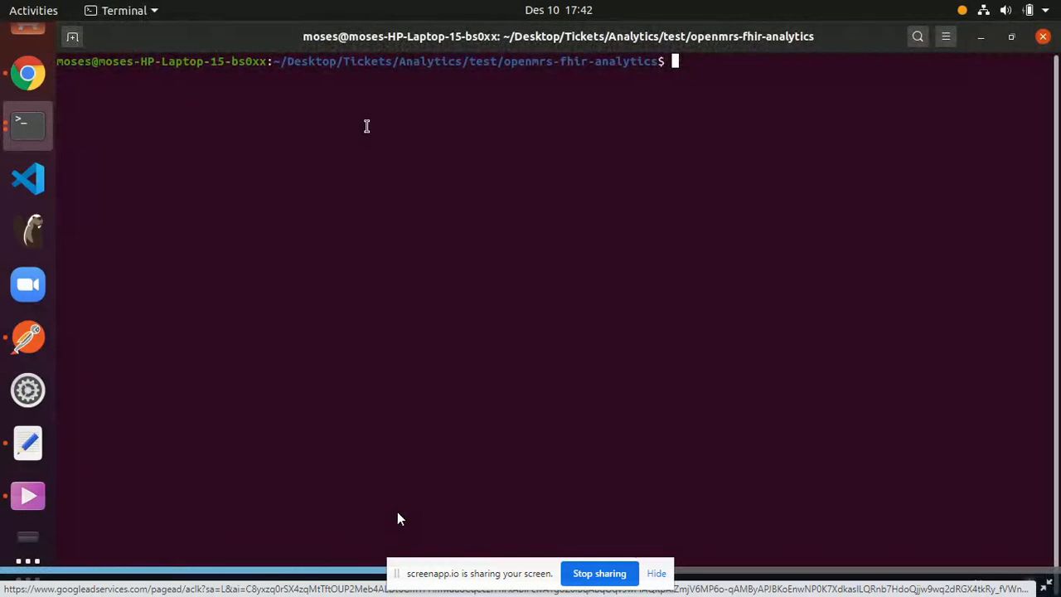
Step: Paste and run the copied streaming-atomfeed command, including its OpenMRS and sink passwords, and review the terminal output
right_click(383, 97)
click(420, 146)
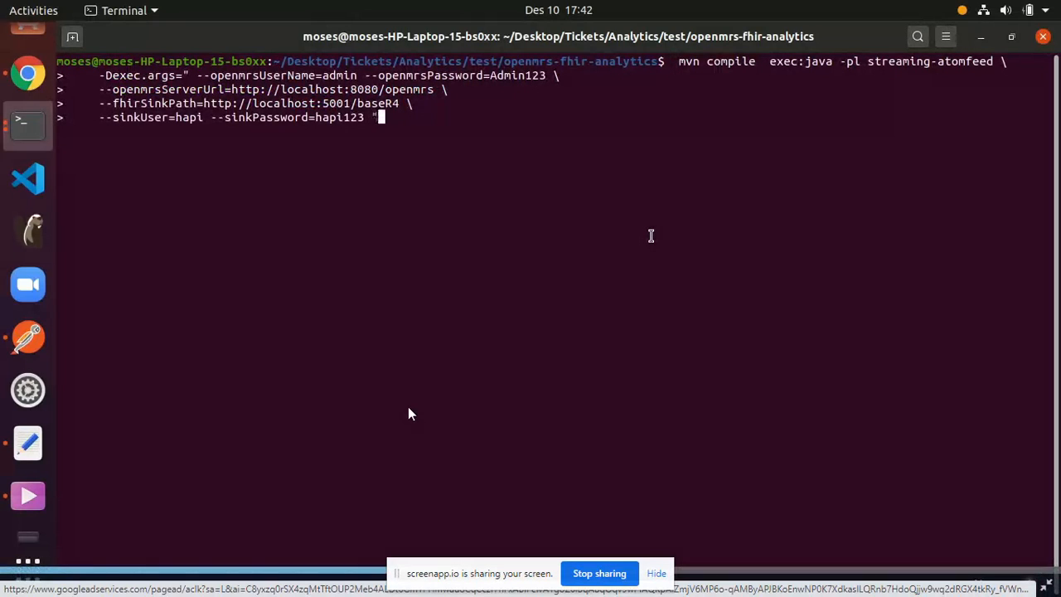
key(Return)
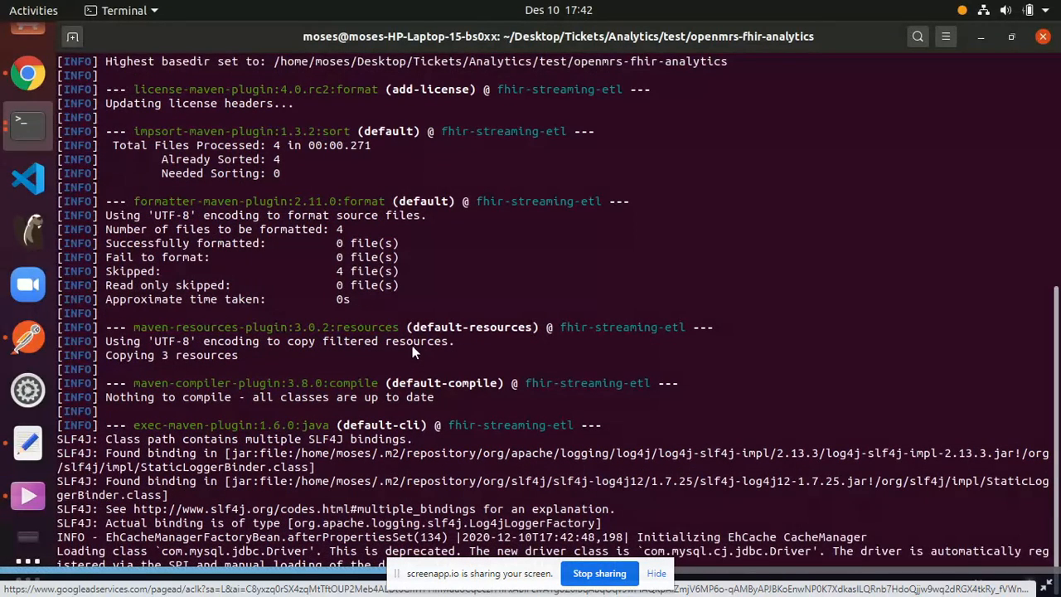
scroll(418, 322, up, 9)
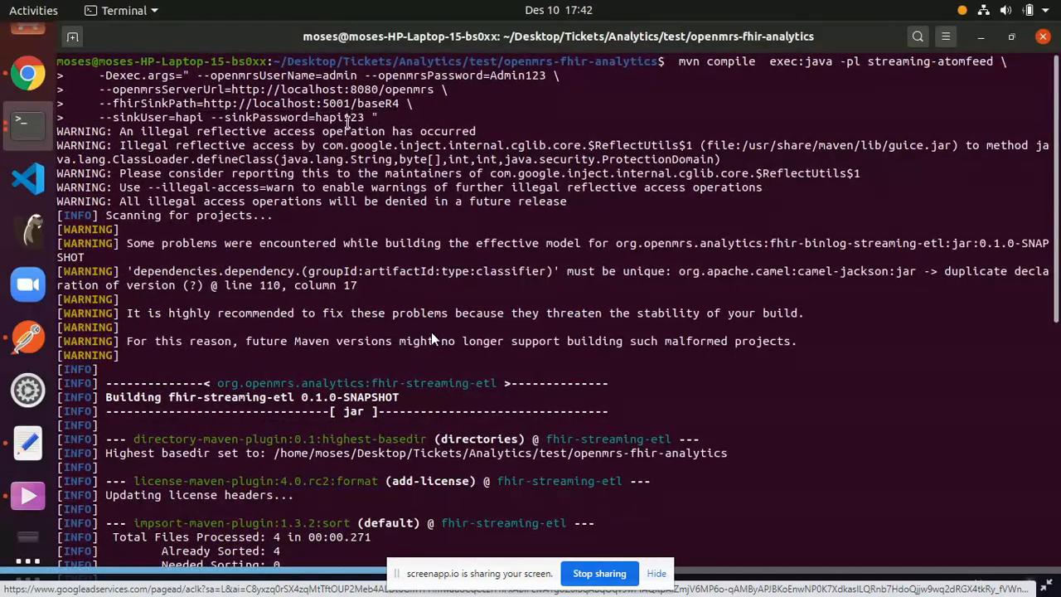
scroll(432, 331, down, 8)
scroll(468, 361, down, 7)
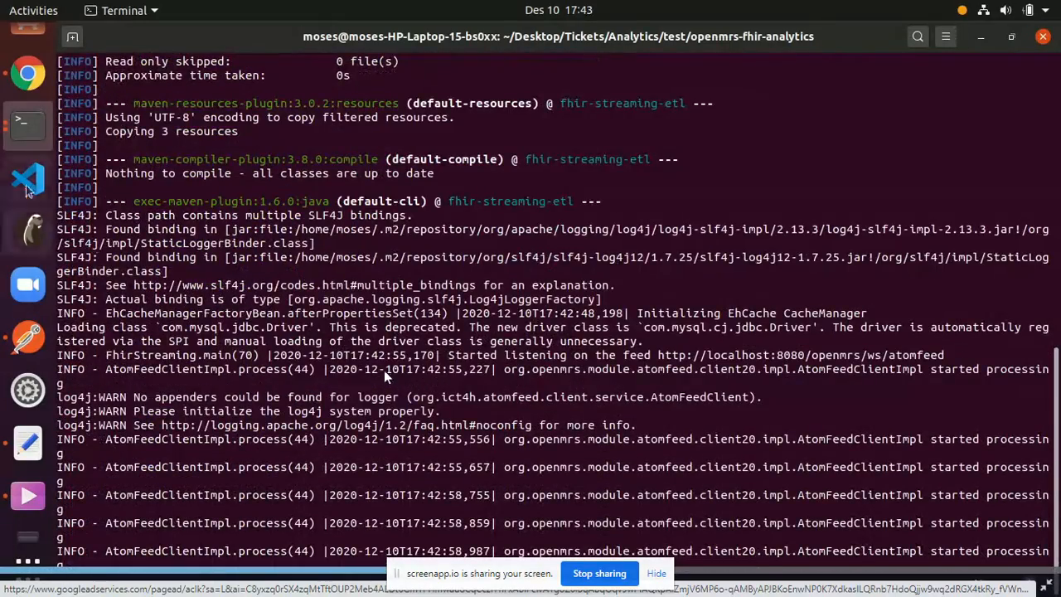
Step: Switch to OpenMRS in Chrome, start registering a patient and enter "Test Hapi" as given, middle and family name
click(28, 75)
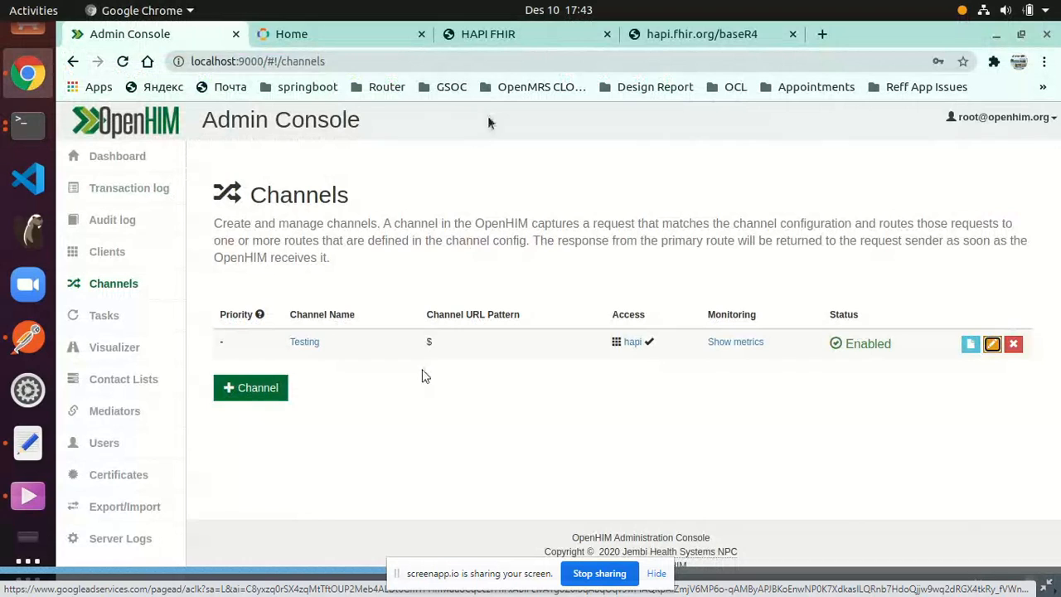
click(325, 42)
click(548, 313)
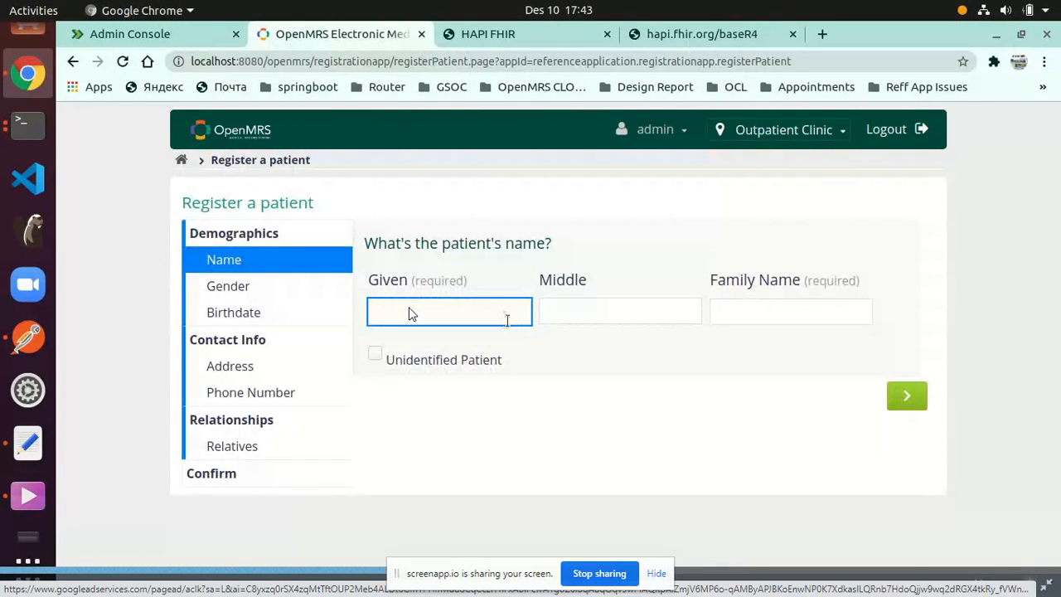
text(Test Hapi)
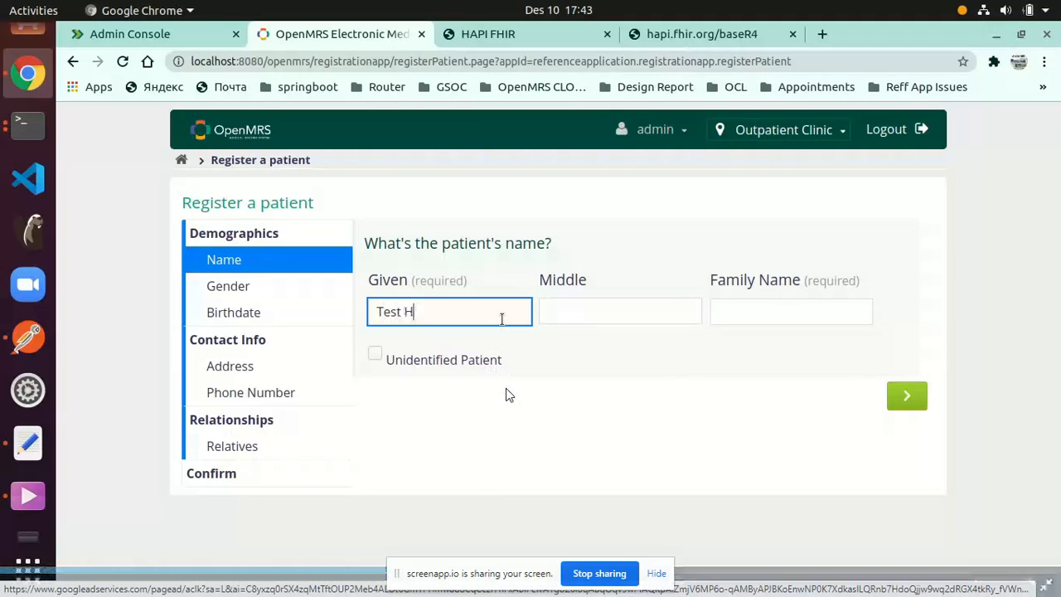
click(599, 313)
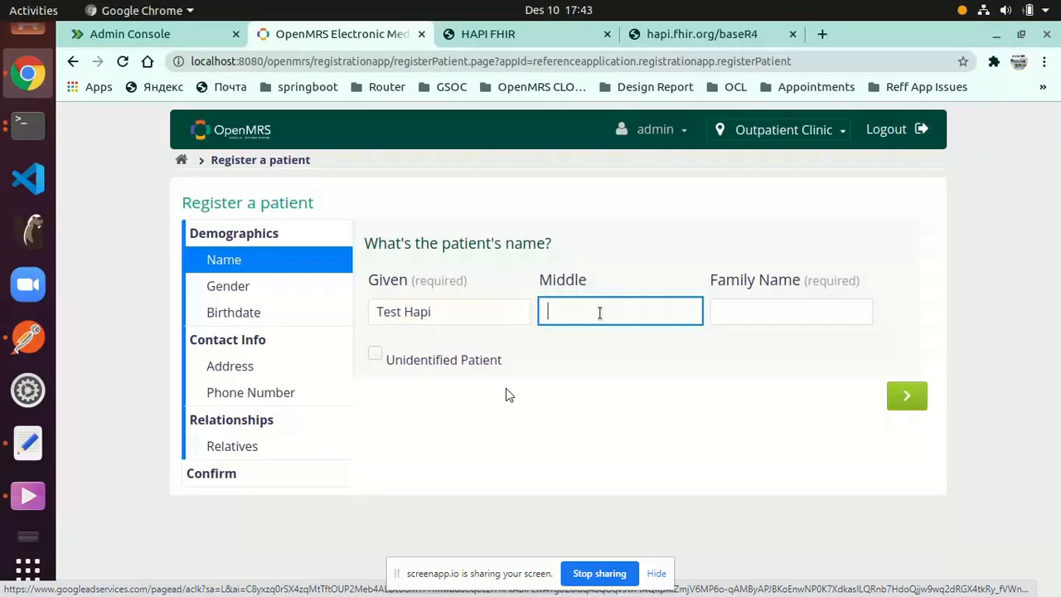
text(Test Hapi)
click(849, 309)
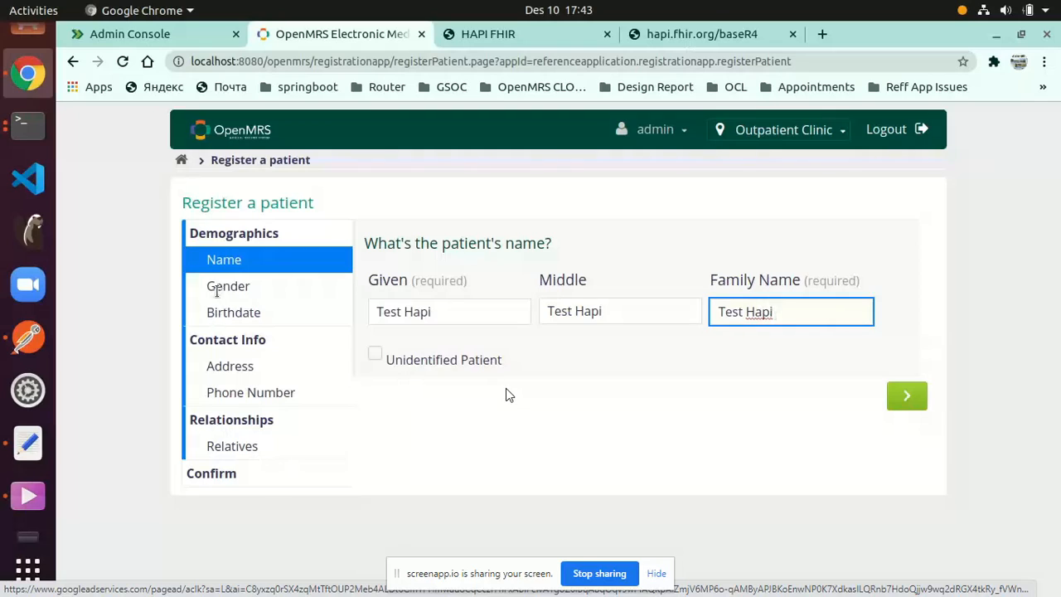
Step: Set the patient's gender to Male and the estimated age to 22 years
click(213, 286)
click(383, 276)
click(247, 314)
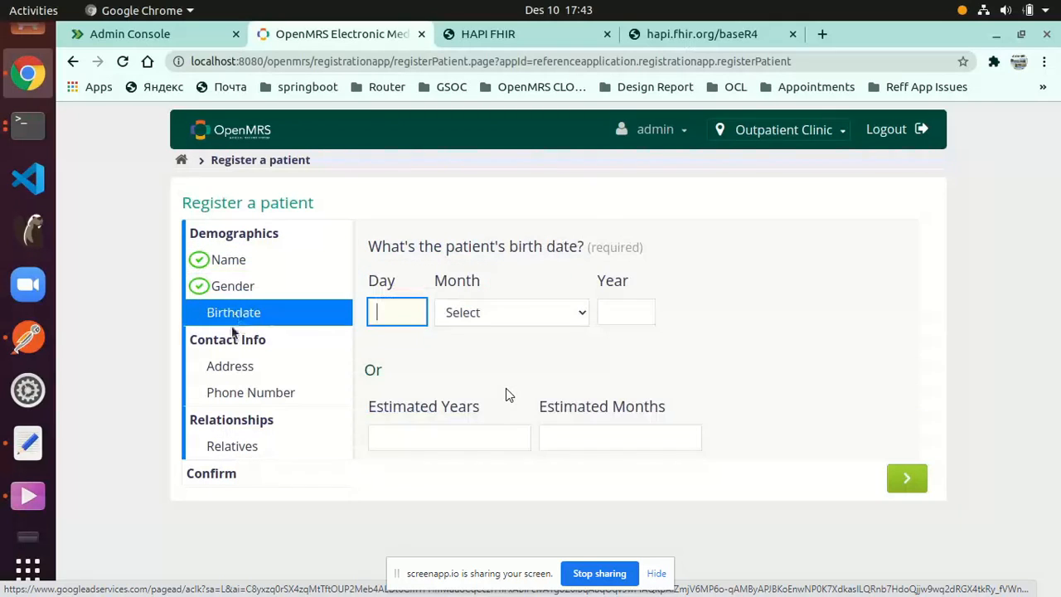
click(419, 441)
text(22)
Step: Enter "Test Hapi" as the patient's address, submit the registration and highlight the new record's patient ID
click(226, 366)
click(417, 312)
text(Test Hapi)
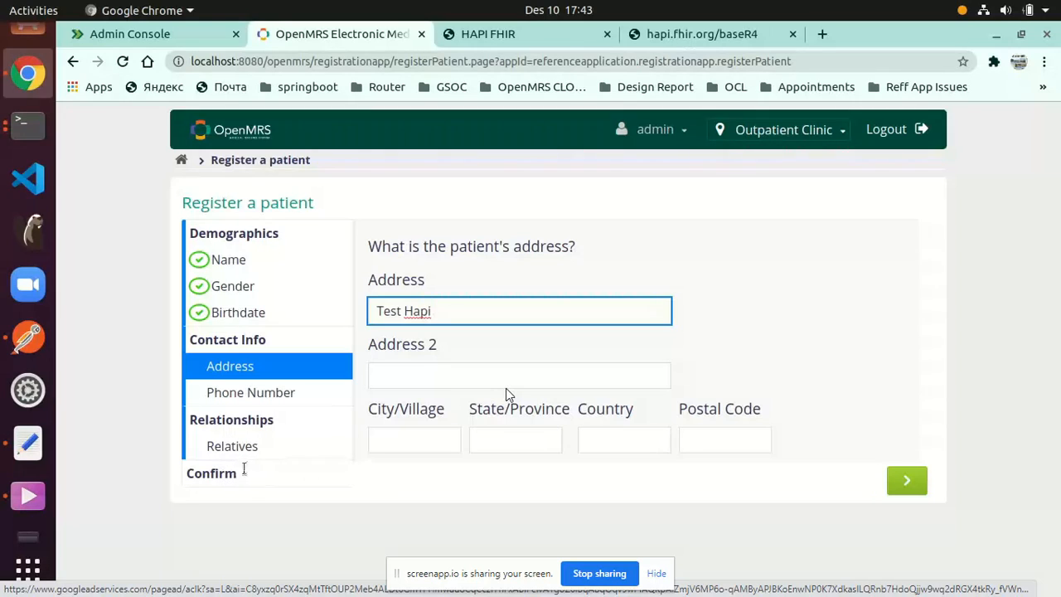
click(243, 468)
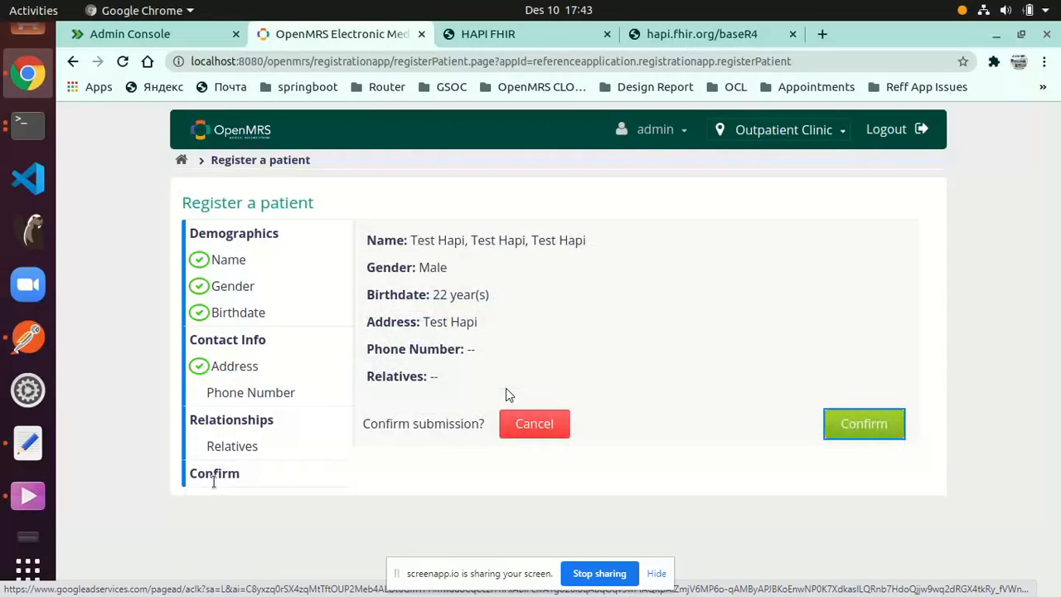
click(867, 425)
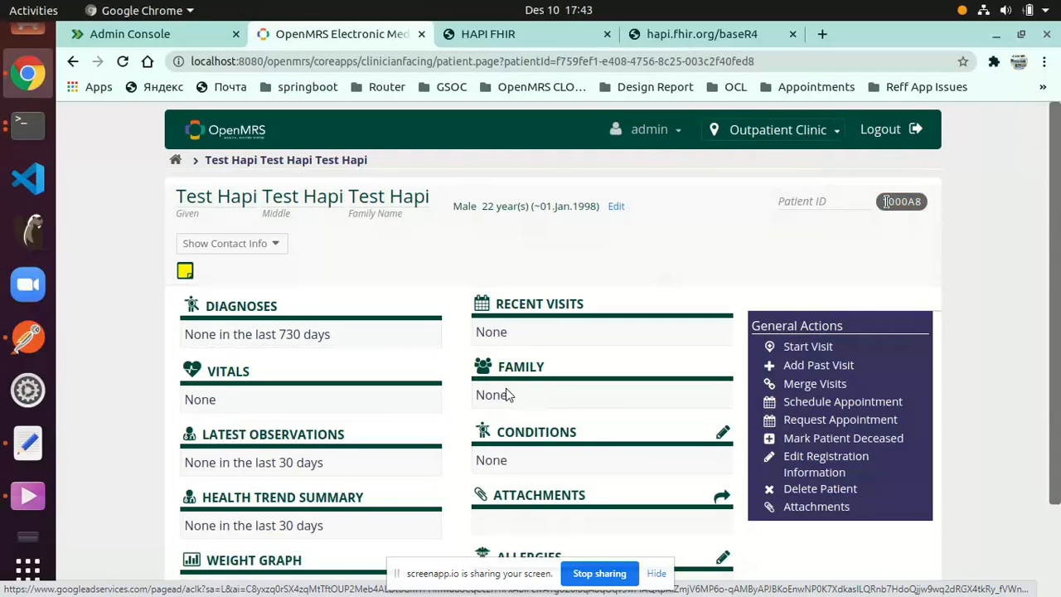
drag(884, 201, 926, 210)
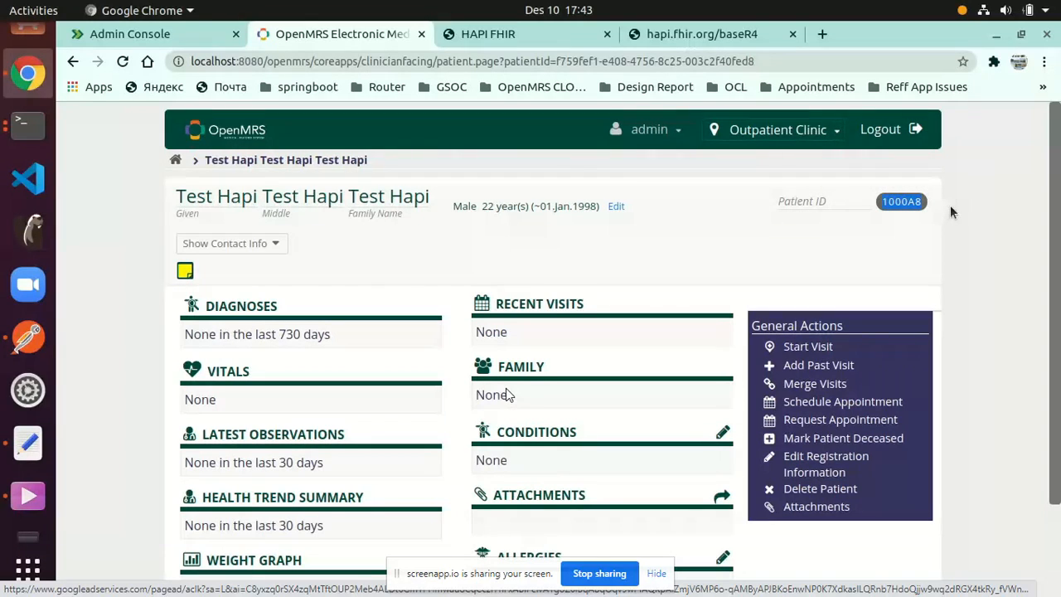
Step: Open the OpenHIM transaction log and view the list of recent transactions
click(139, 34)
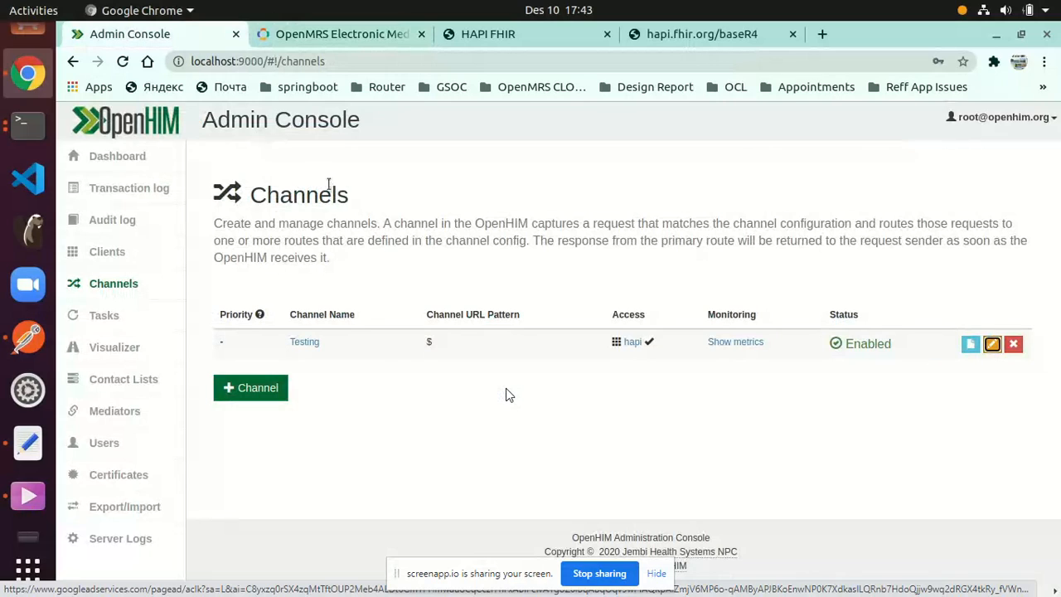
click(115, 189)
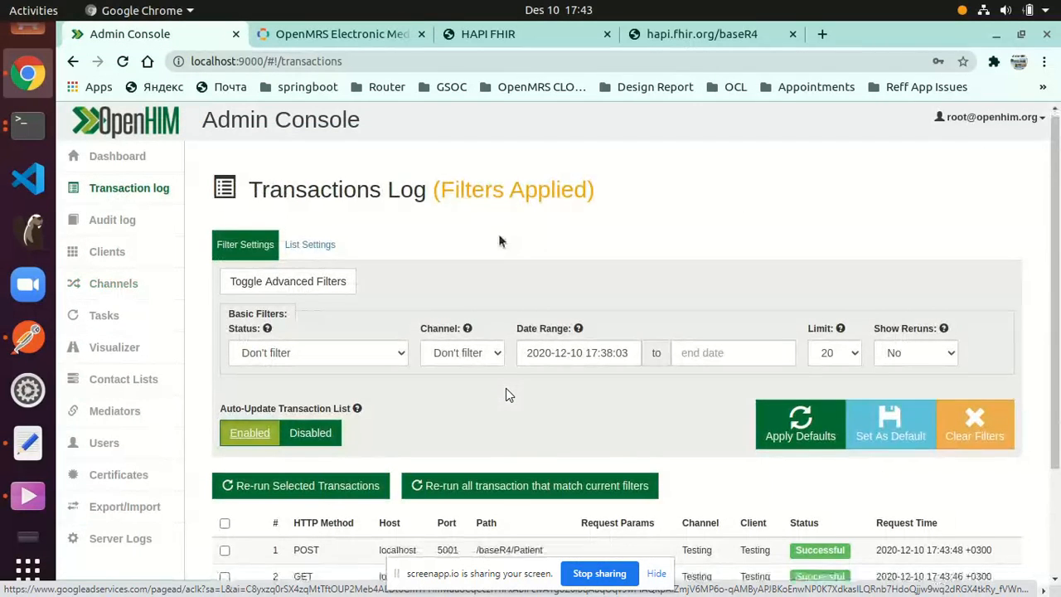
scroll(500, 240, down, 2)
scroll(500, 241, down, 1)
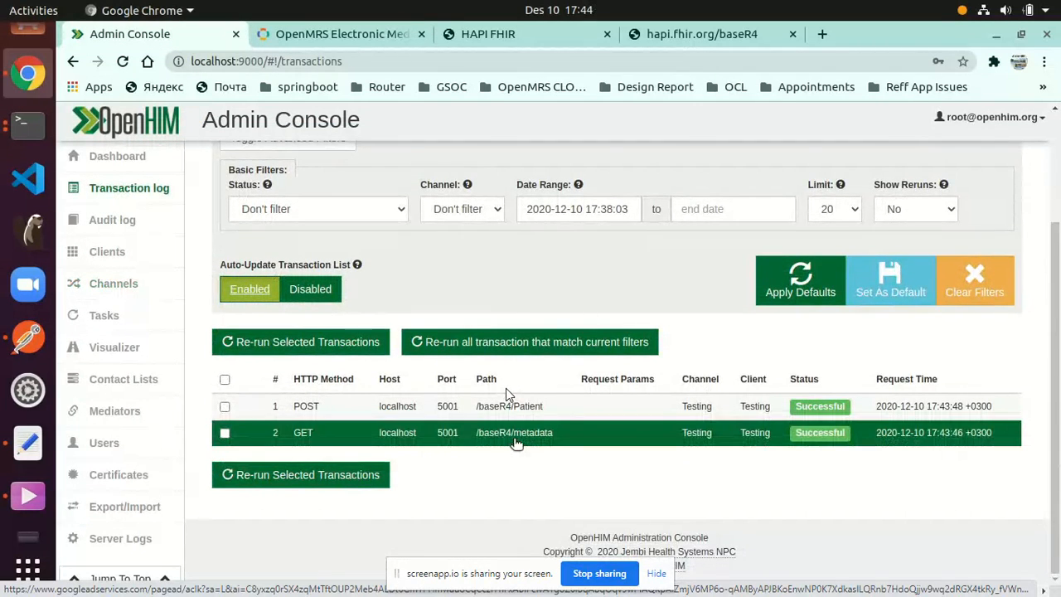
Step: Open the GET /baseR4/metadata transaction and review its request details, response status and response body
click(508, 439)
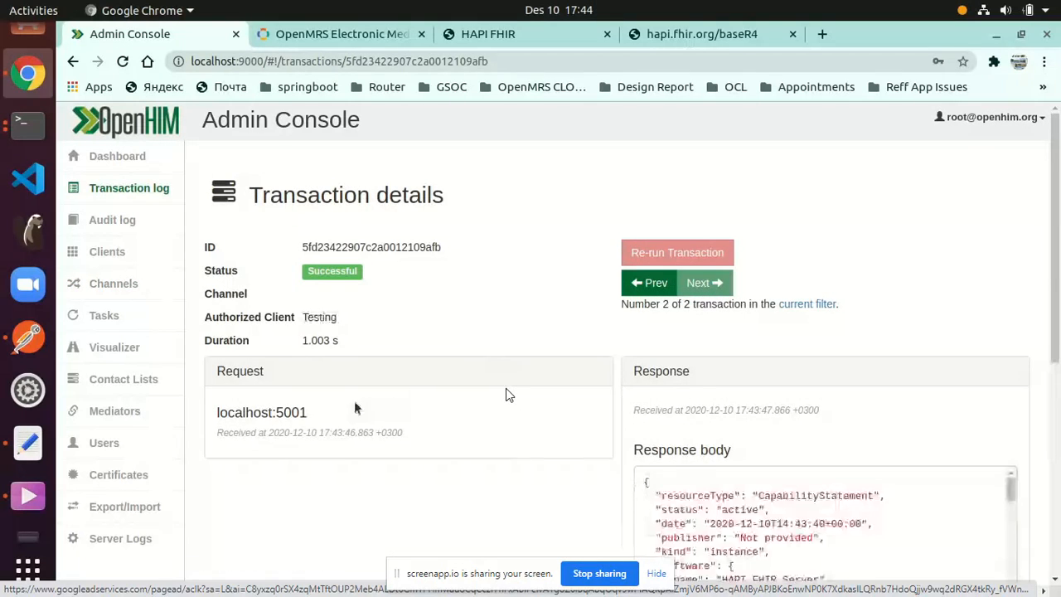
scroll(539, 339, down, 3)
scroll(489, 352, up, 2)
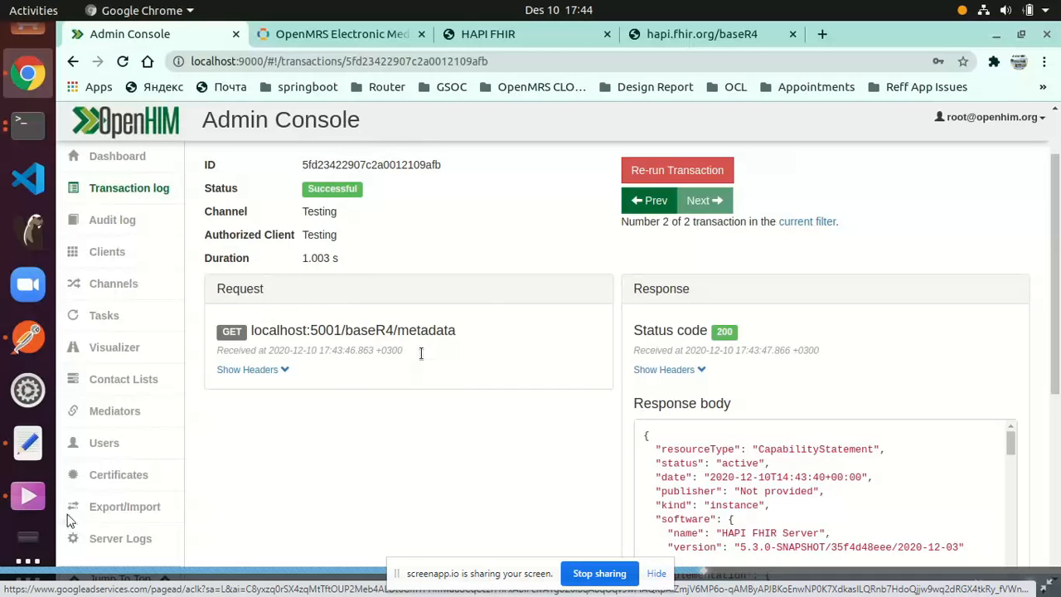
scroll(349, 489, up, 1)
scroll(343, 485, down, 6)
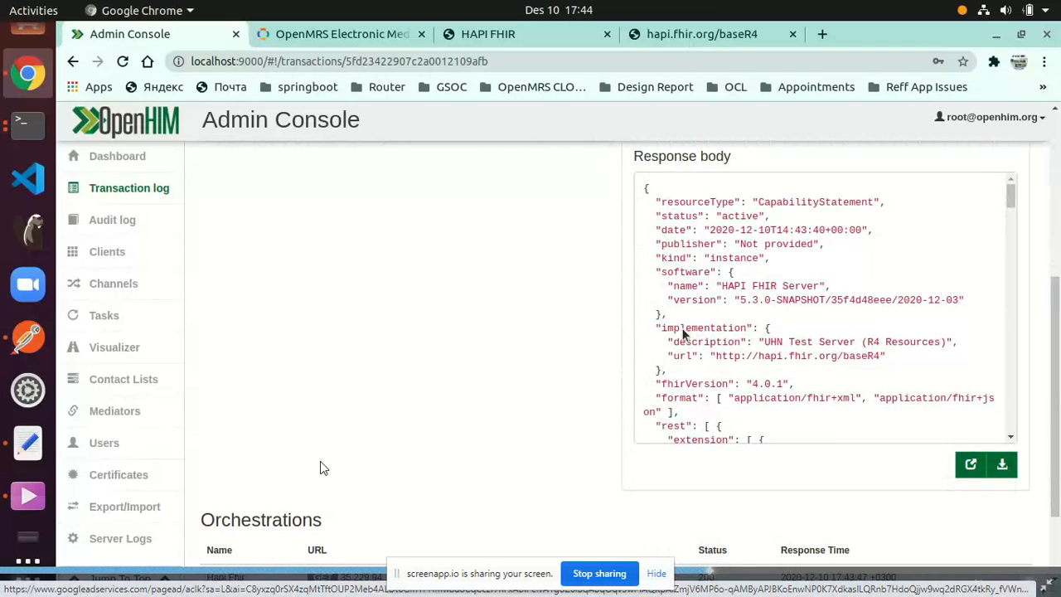
scroll(776, 272, down, 4)
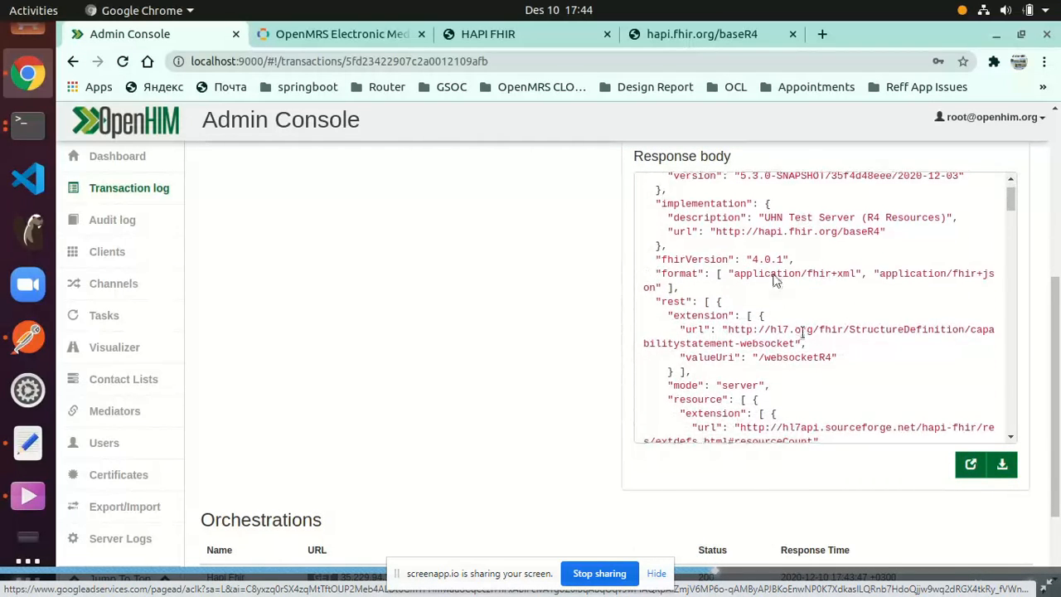
scroll(776, 272, up, 4)
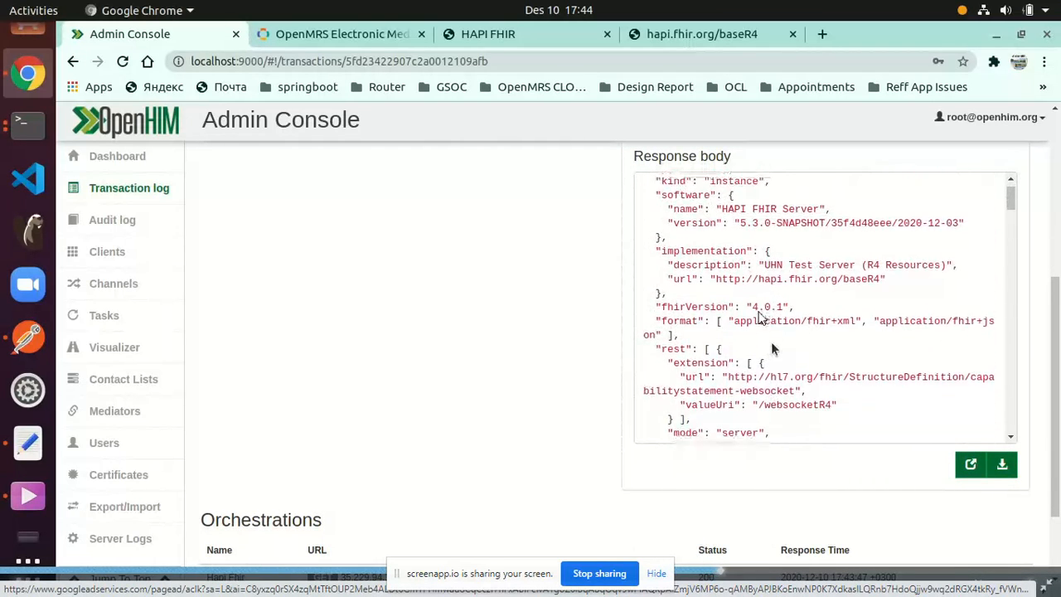
scroll(750, 336, up, 5)
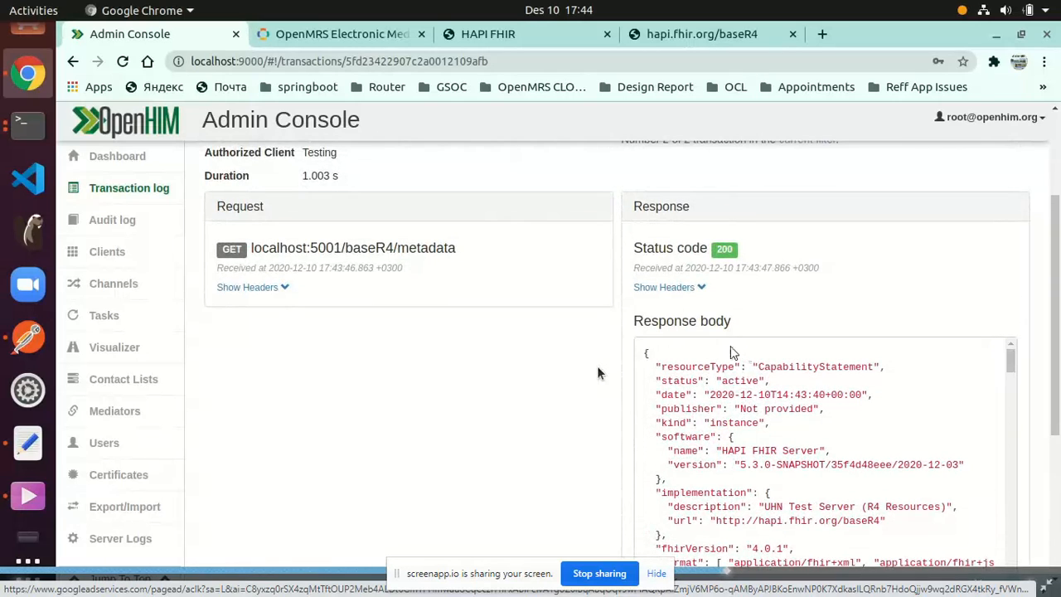
scroll(589, 376, up, 3)
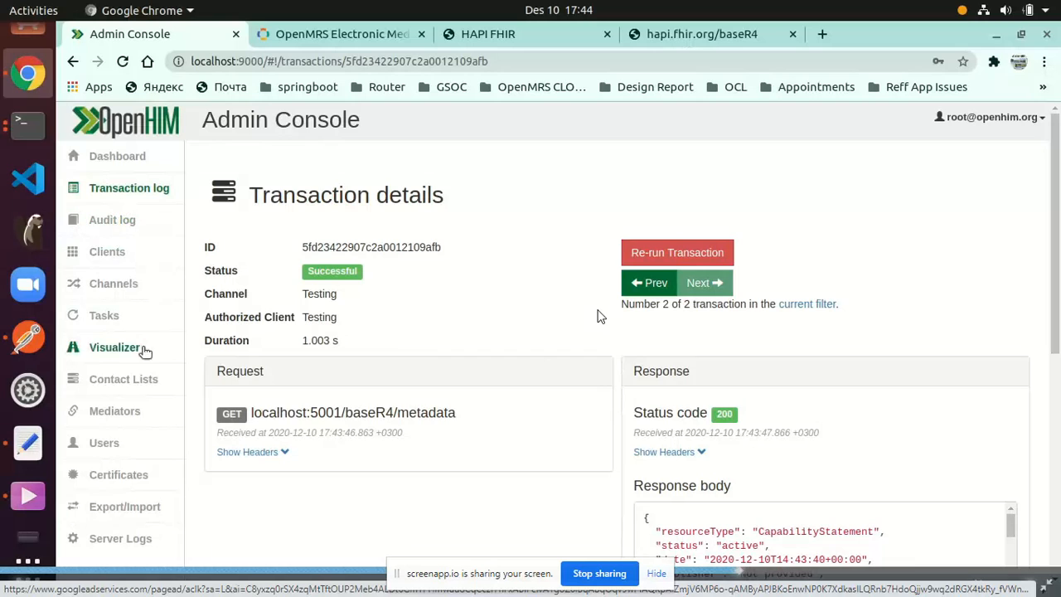
Step: Open the POST /baseR4/Patient transaction from the transaction log and review its request body and response body
click(130, 195)
scroll(601, 314, down, 3)
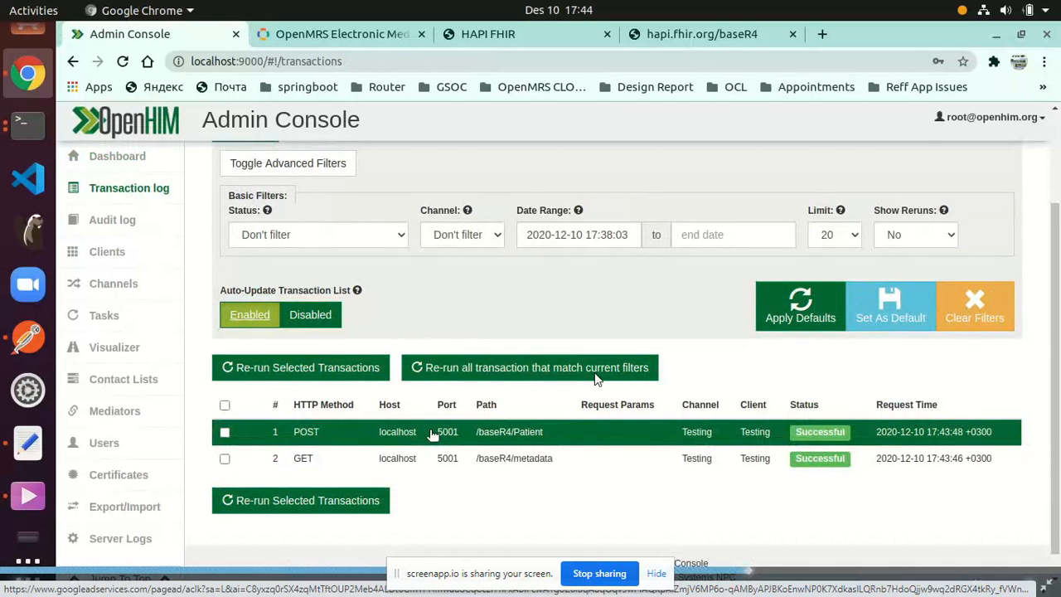
click(432, 434)
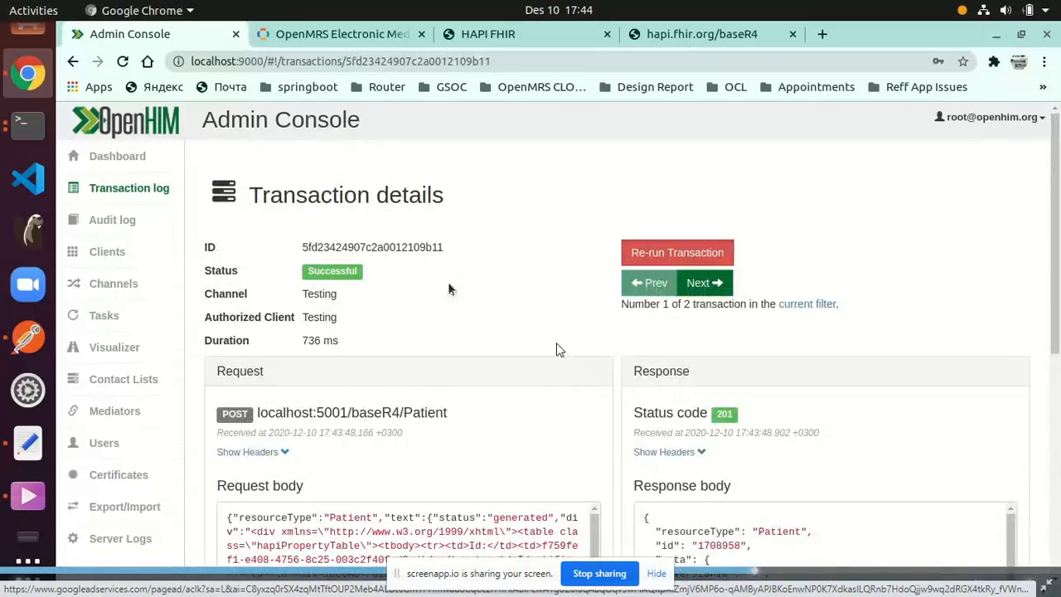
scroll(436, 281, down, 5)
scroll(464, 307, up, 1)
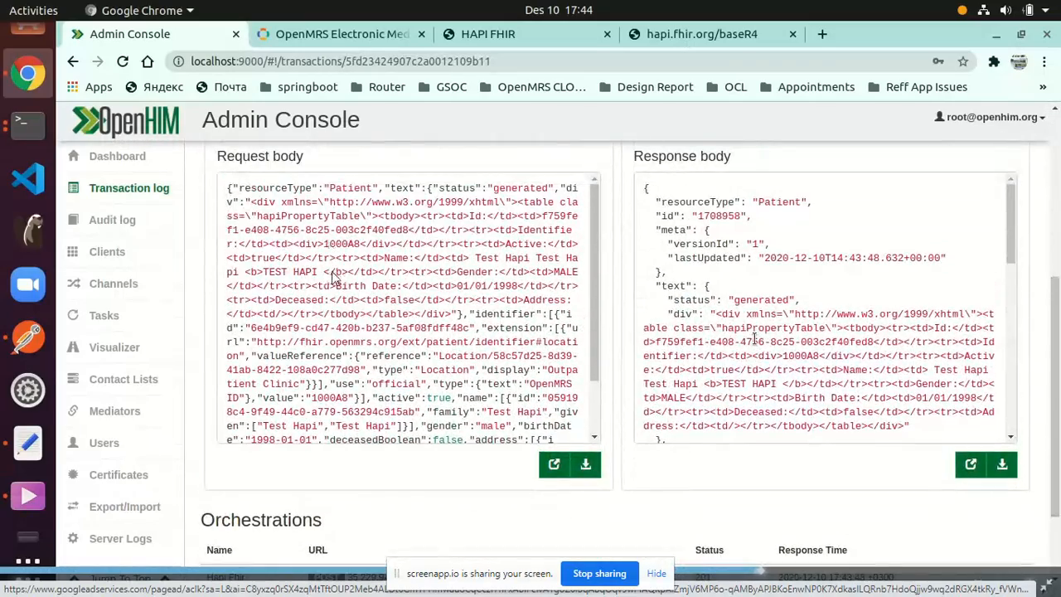
scroll(791, 273, down, 6)
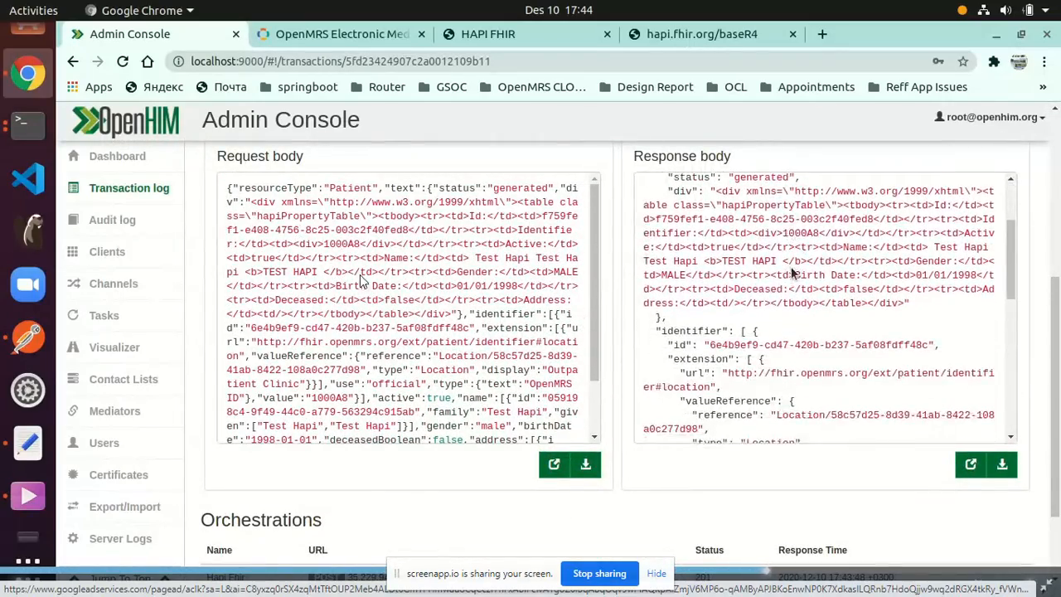
scroll(796, 307, down, 2)
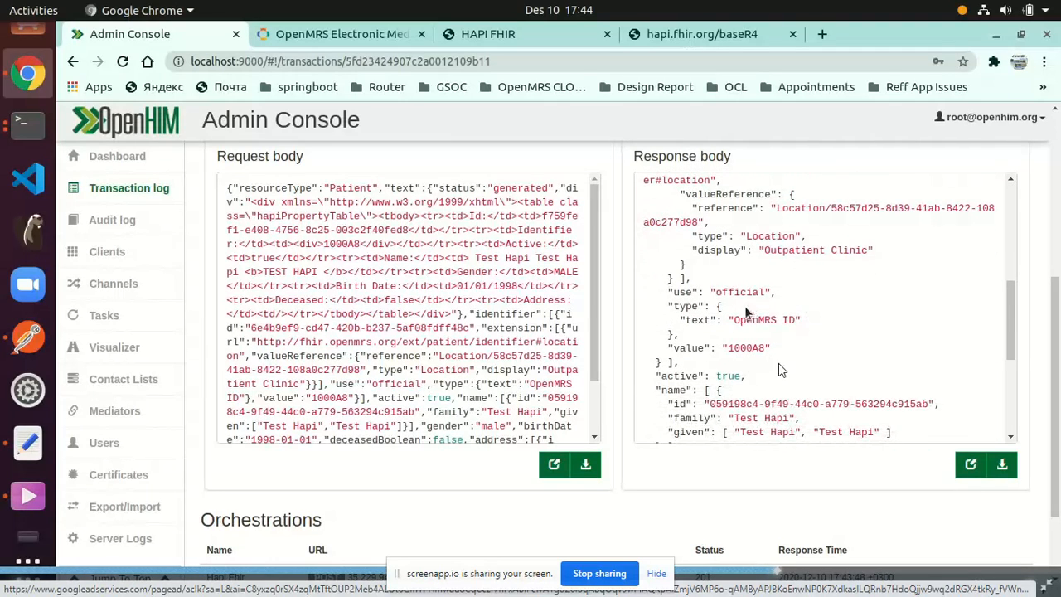
scroll(732, 305, up, 1)
scroll(741, 315, up, 2)
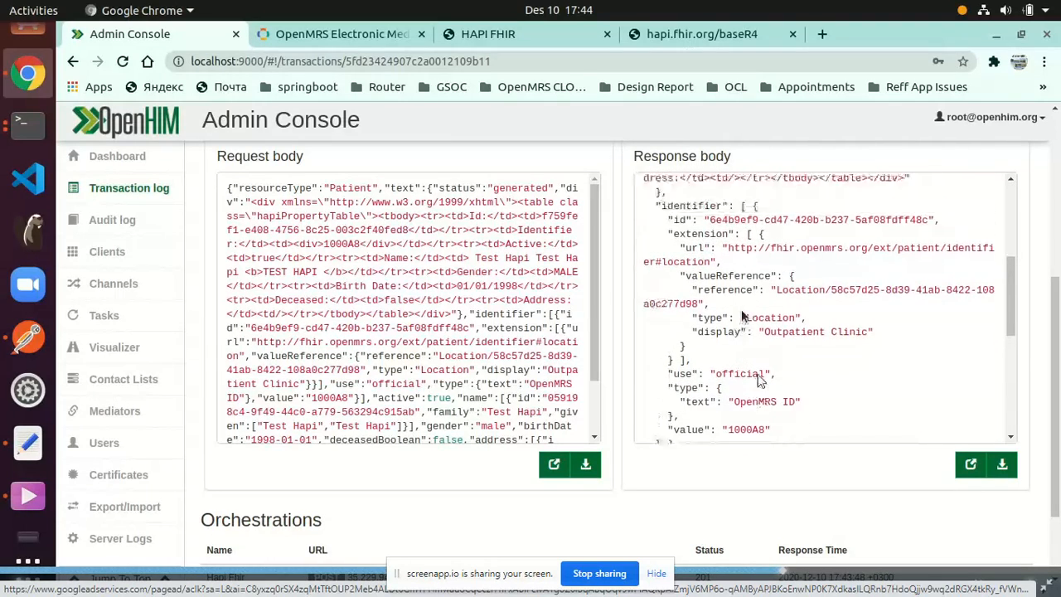
scroll(753, 401, down, 2)
scroll(762, 393, down, 2)
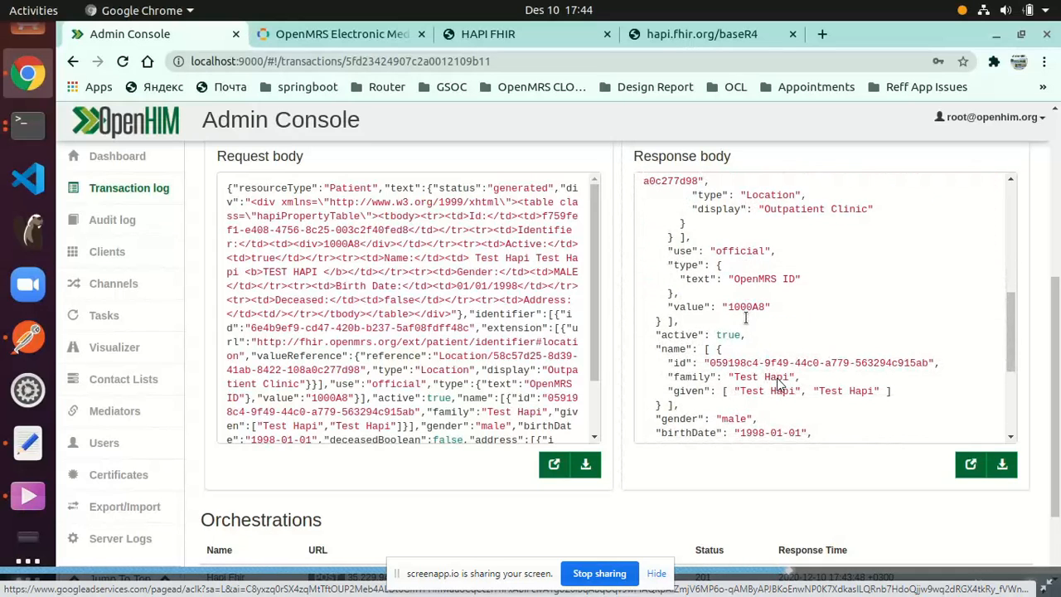
Step: Check the patient ID in the OpenMRS record, then highlight the identifier value and given names in the OpenHIM response body
key(ctrl+Tab)
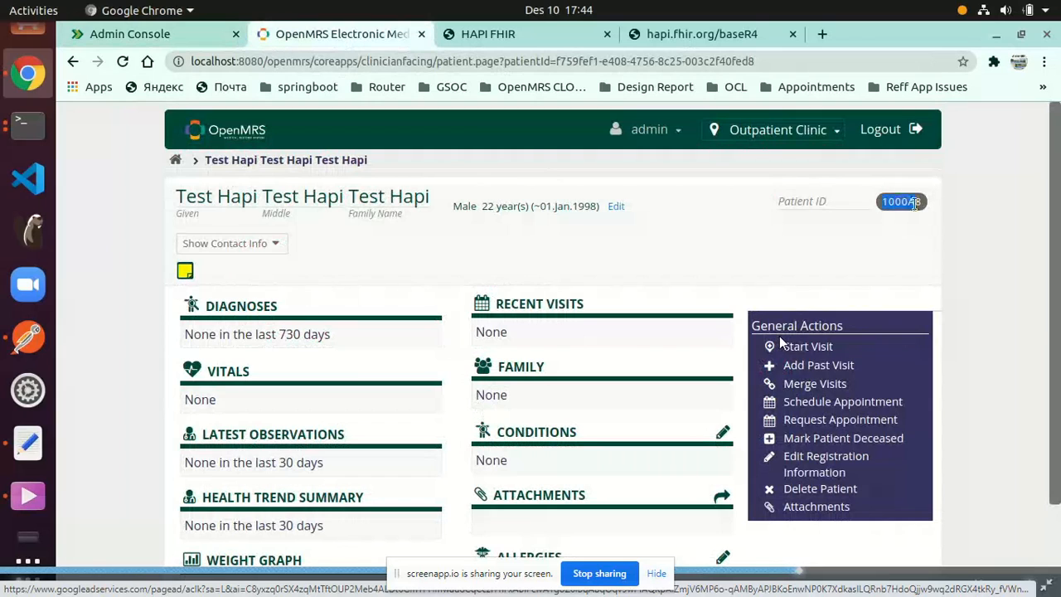
click(133, 34)
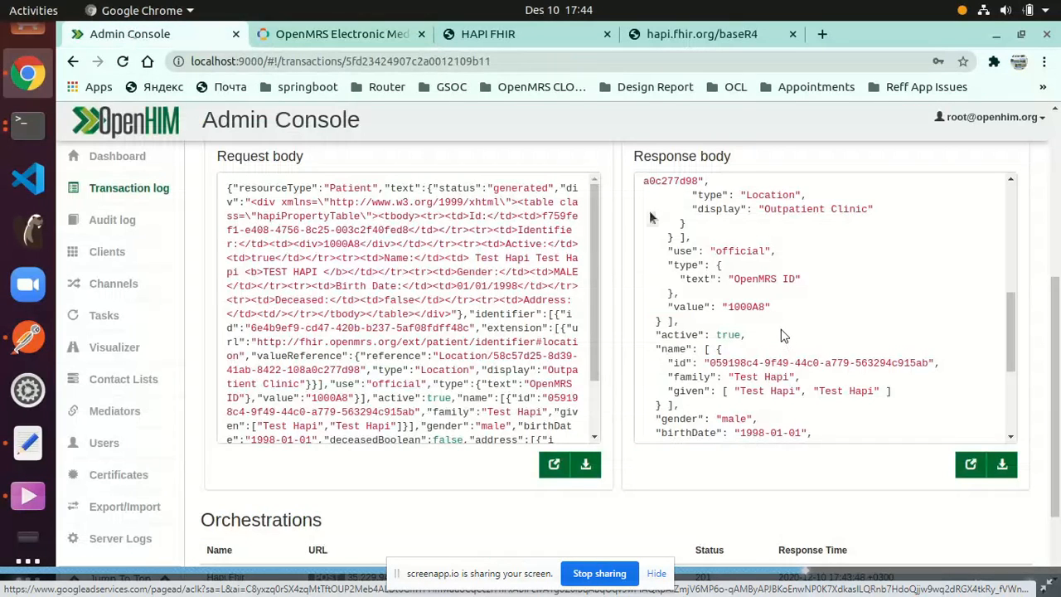
drag(729, 306, 764, 310)
click(792, 313)
drag(739, 390, 906, 390)
click(907, 390)
Step: Copy the Patient resource's id value from the beginning of the transaction's response body
scroll(779, 318, up, 1)
scroll(777, 318, up, 7)
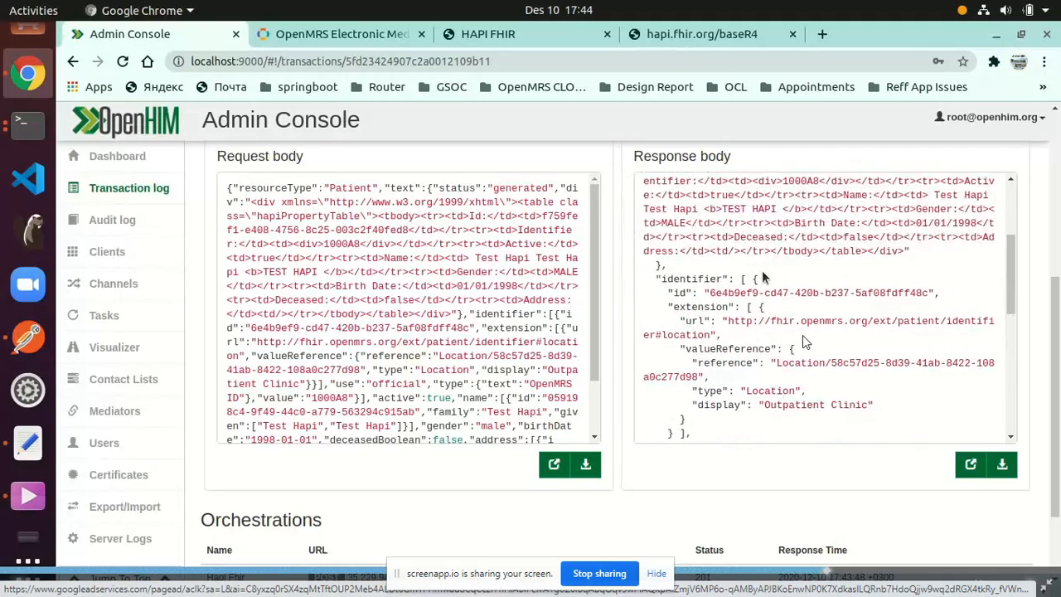
scroll(769, 327, up, 3)
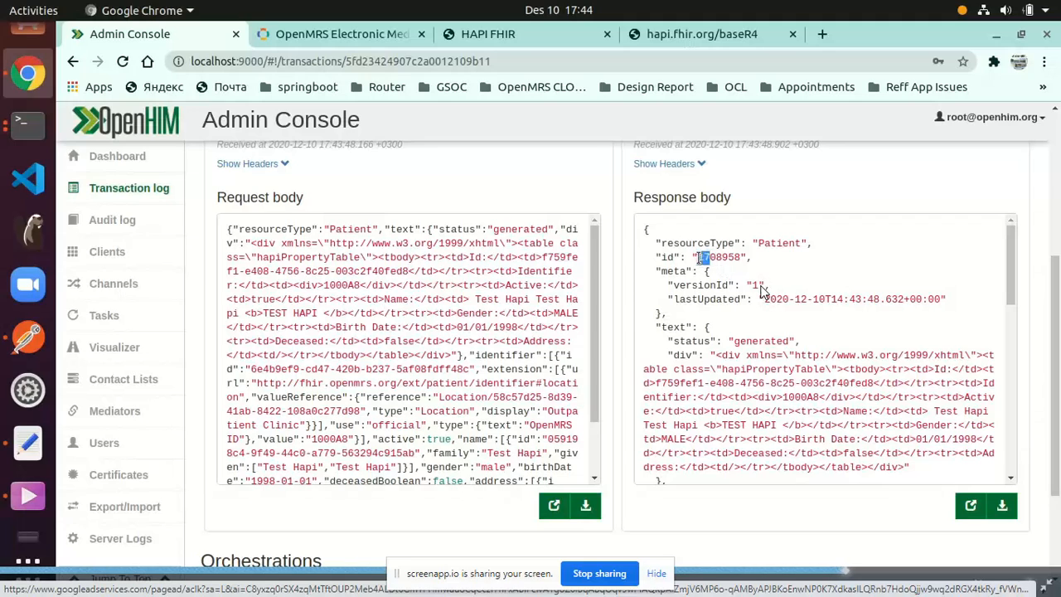
drag(699, 257, 749, 259)
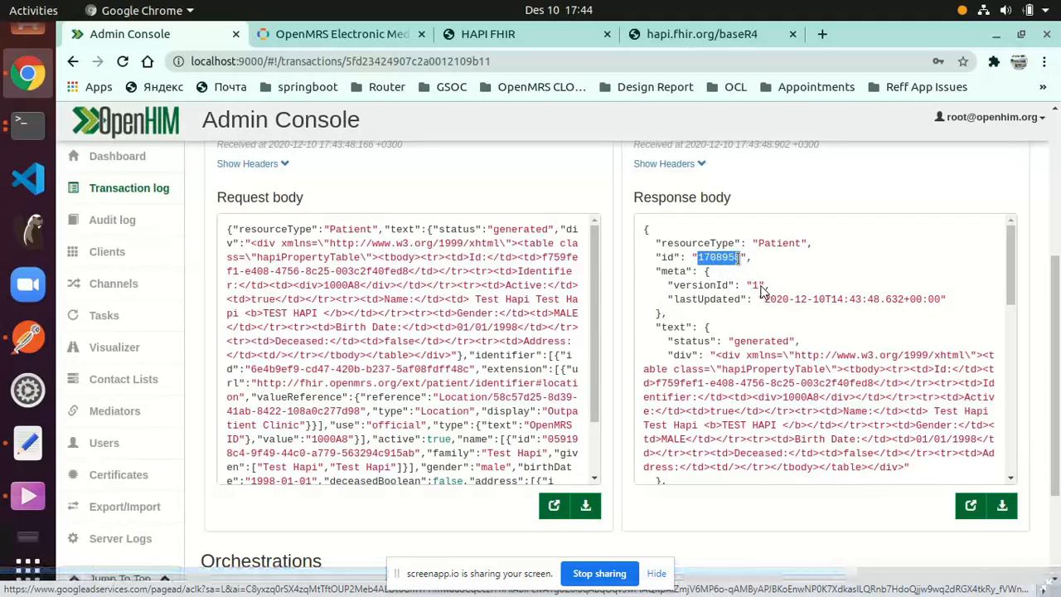
right_click(709, 258)
click(734, 273)
click(756, 264)
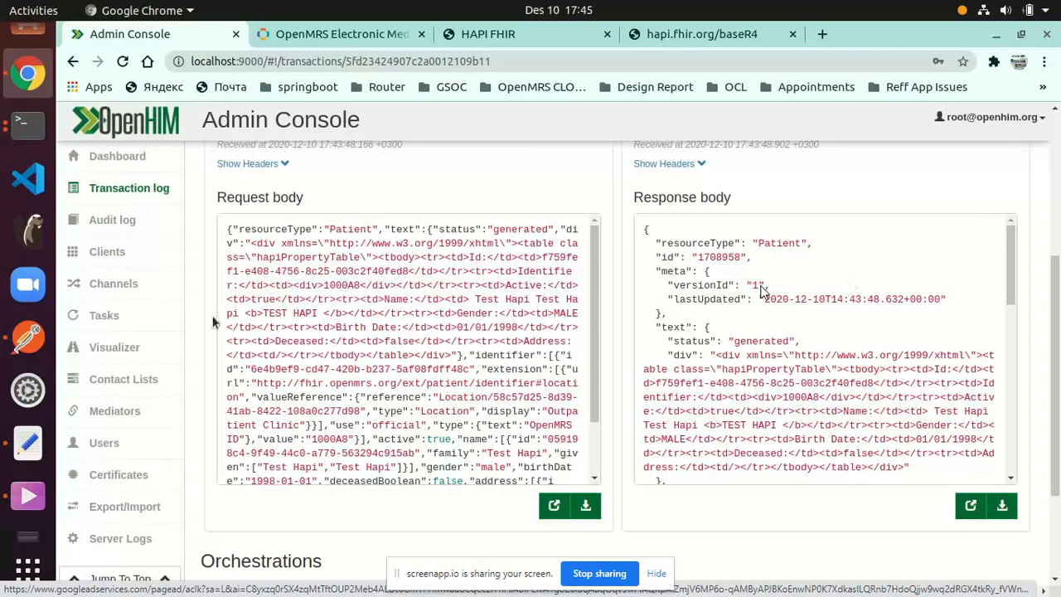
click(27, 336)
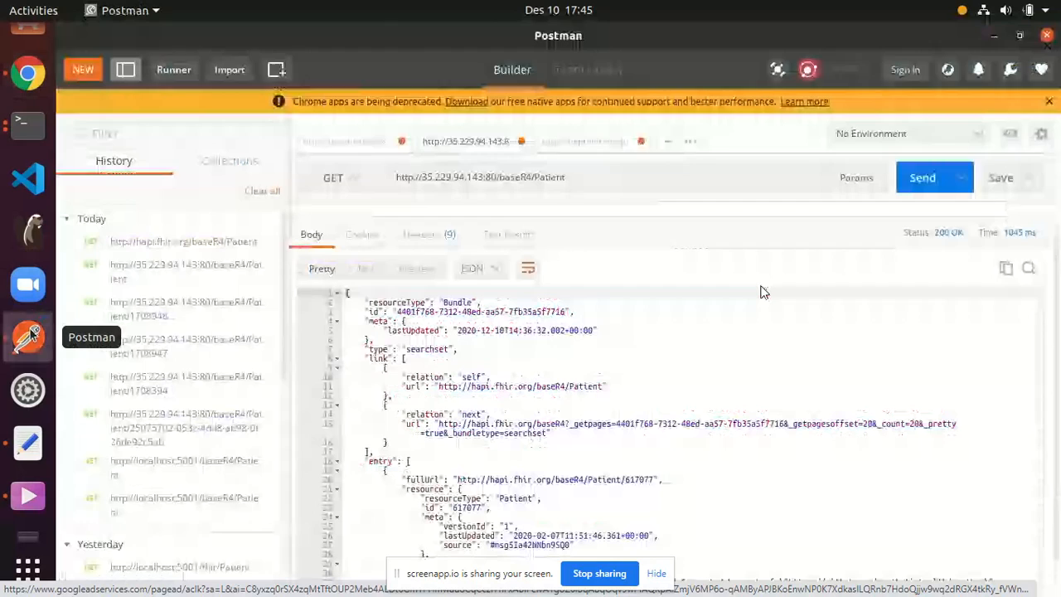
click(583, 182)
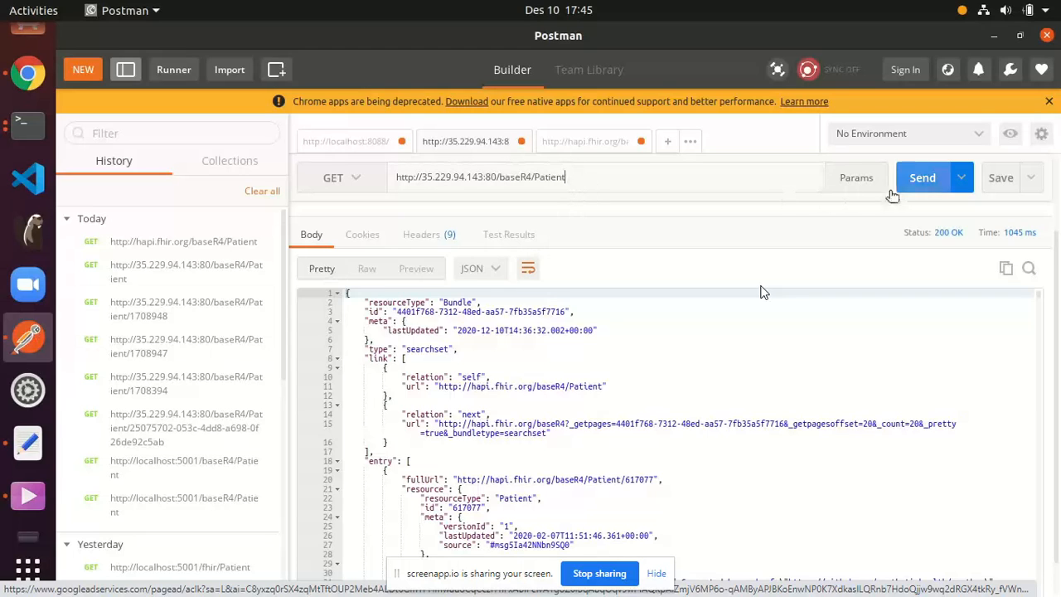
key(Return)
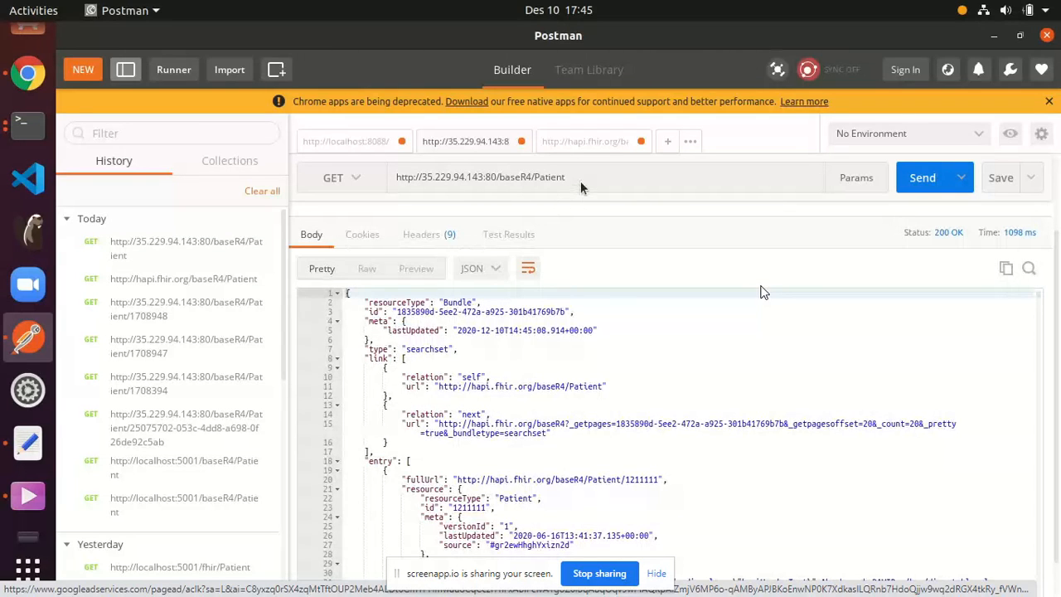
text(/1708958)
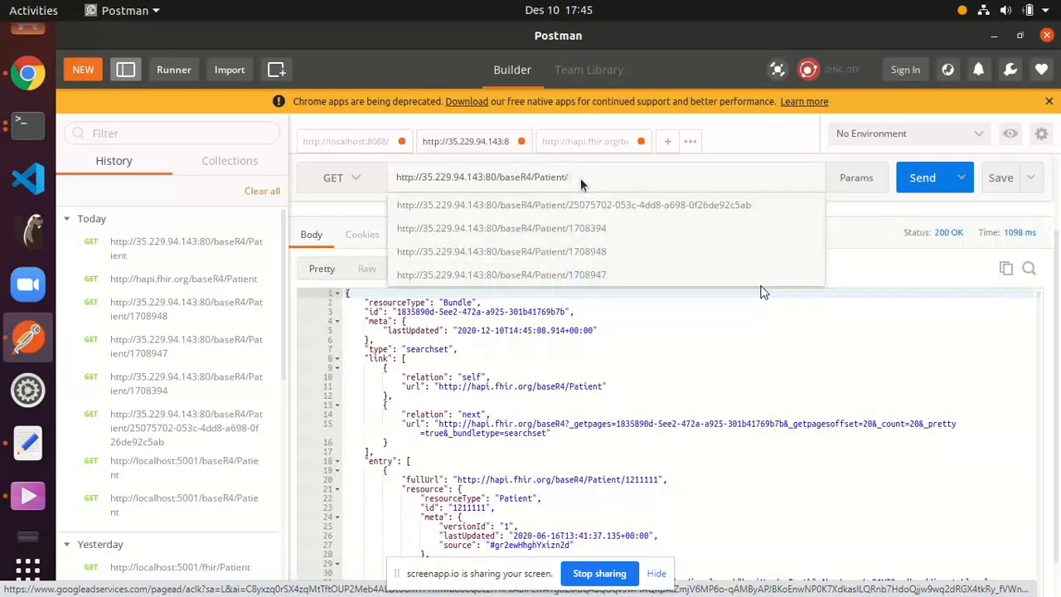
click(918, 179)
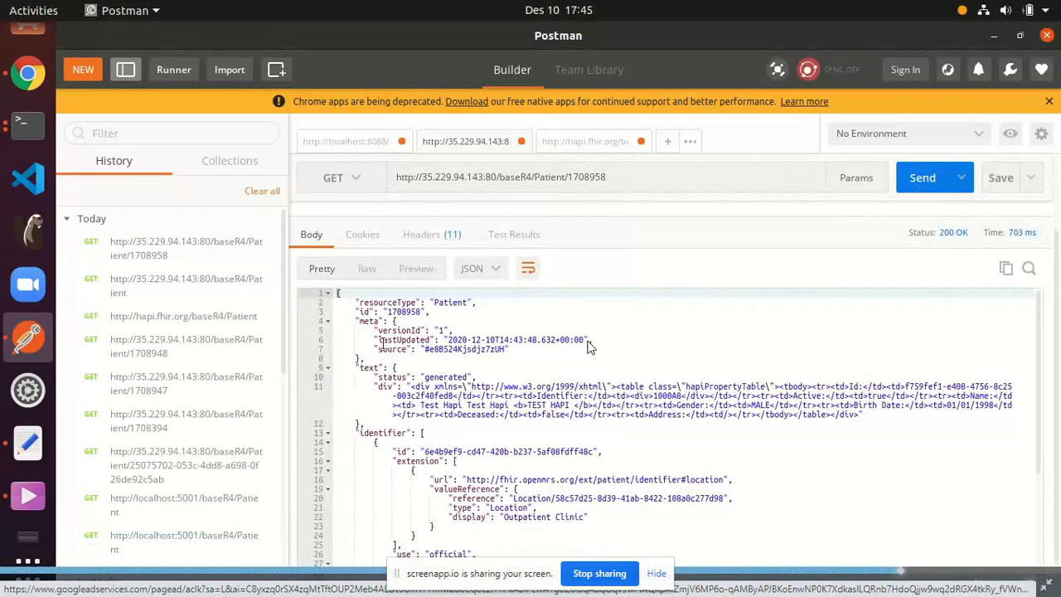
Step: Review the returned Patient JSON, highlighting the OpenMRS ID value and the given names and checking the gender, birth date and address
scroll(592, 348, down, 1)
scroll(634, 380, down, 1)
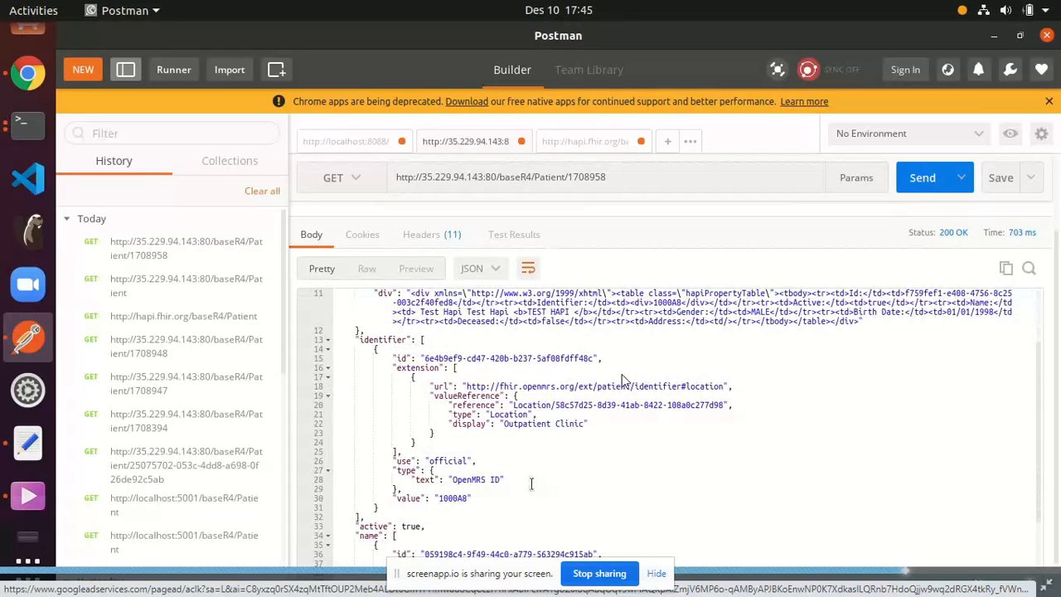
scroll(572, 381, down, 1)
drag(437, 451, 473, 458)
scroll(528, 439, down, 1)
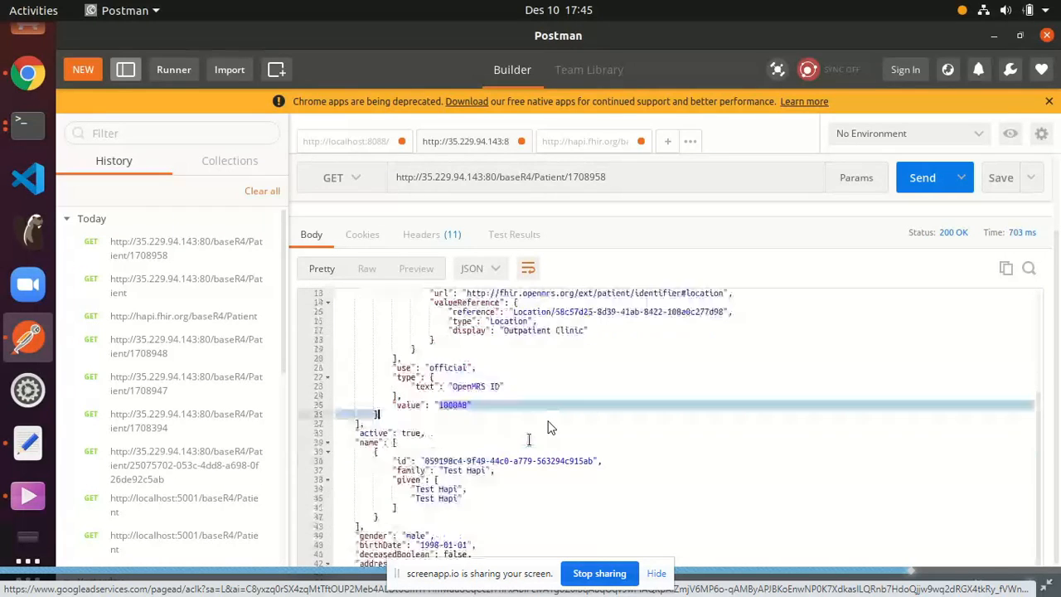
click(527, 443)
click(423, 489)
drag(422, 489, 450, 498)
click(520, 496)
scroll(524, 497, down, 2)
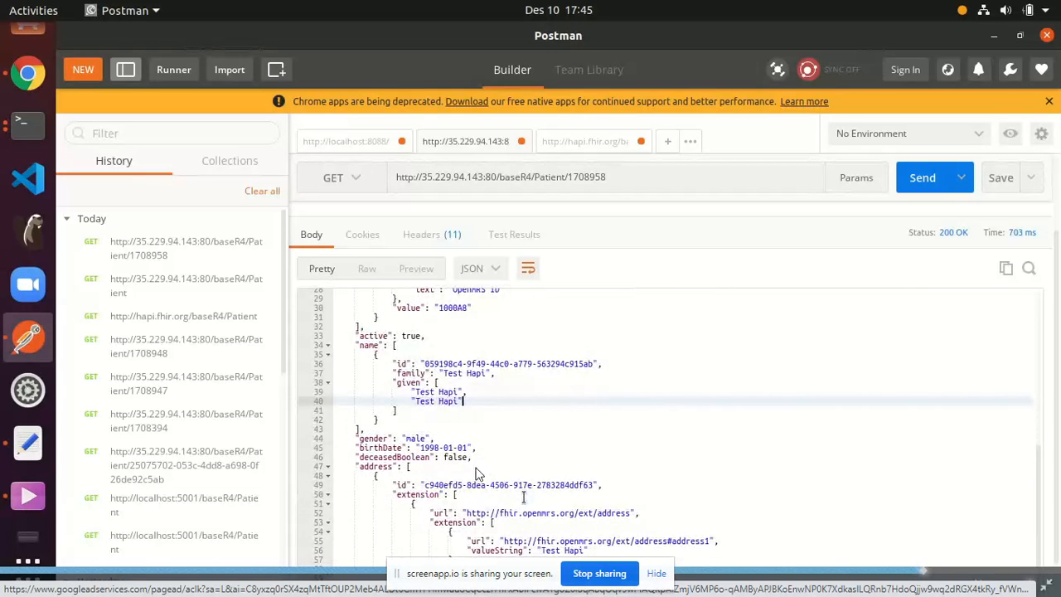
scroll(531, 464, up, 6)
scroll(550, 456, up, 2)
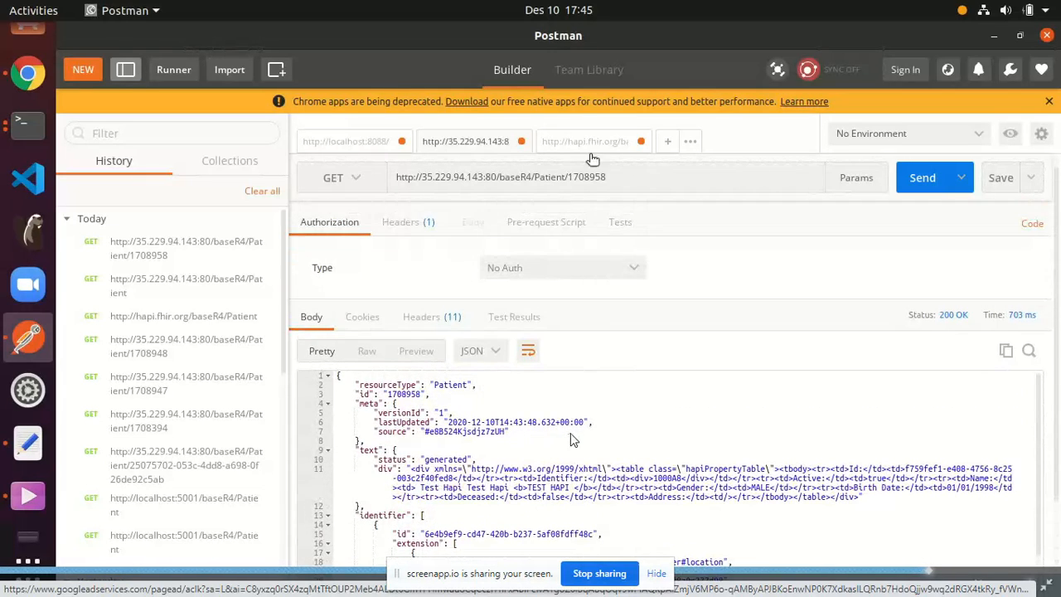
click(584, 142)
click(559, 182)
text(/1708958)
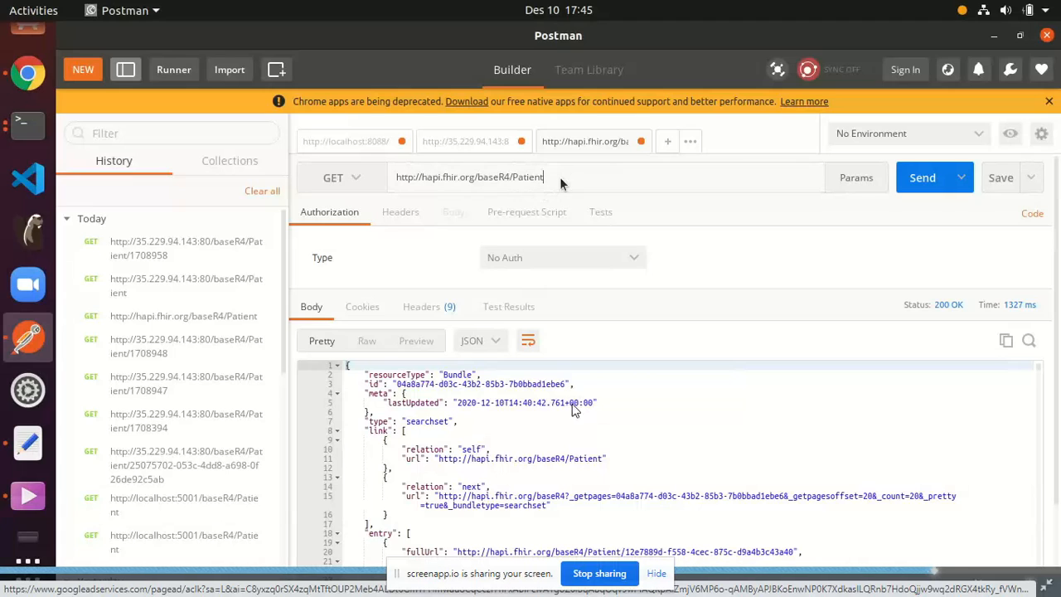
click(924, 179)
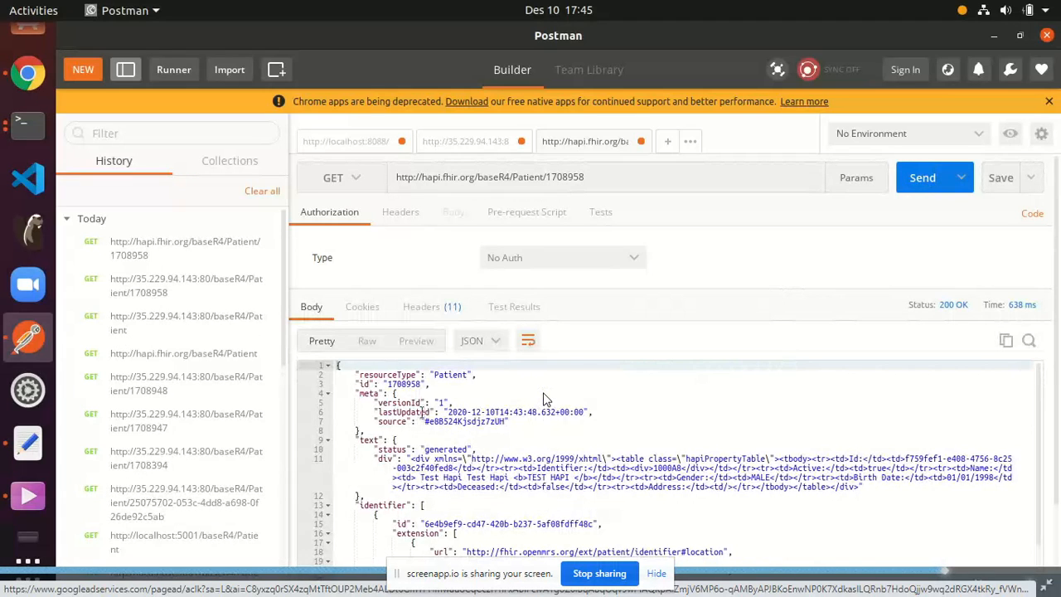
Step: Examine the Patient JSON returned directly by hapi.fhir.org, highlighting the OpenMRS ID value and the given names
scroll(543, 400, down, 5)
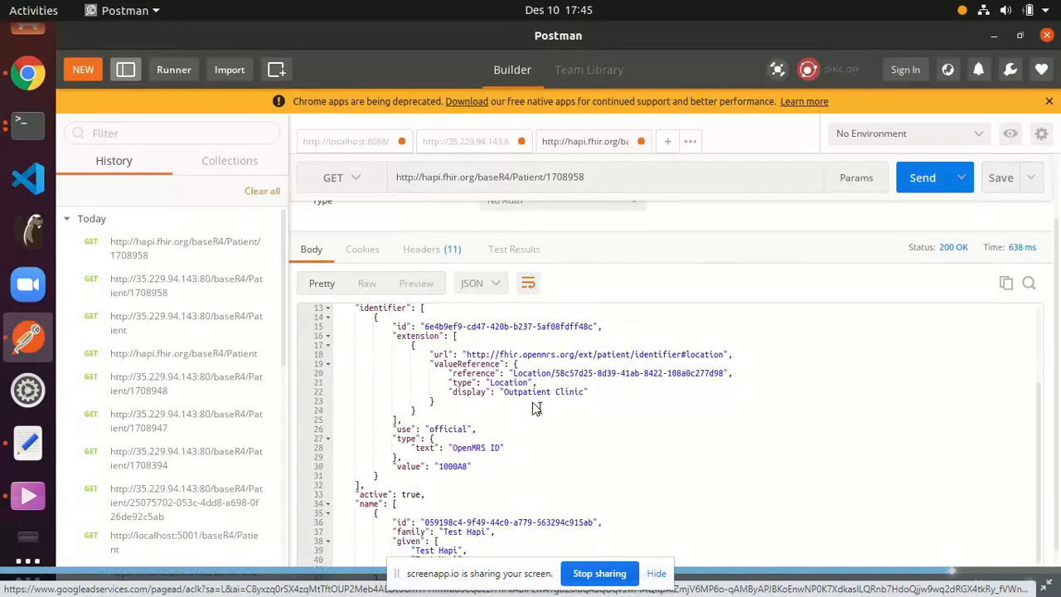
drag(438, 466, 471, 468)
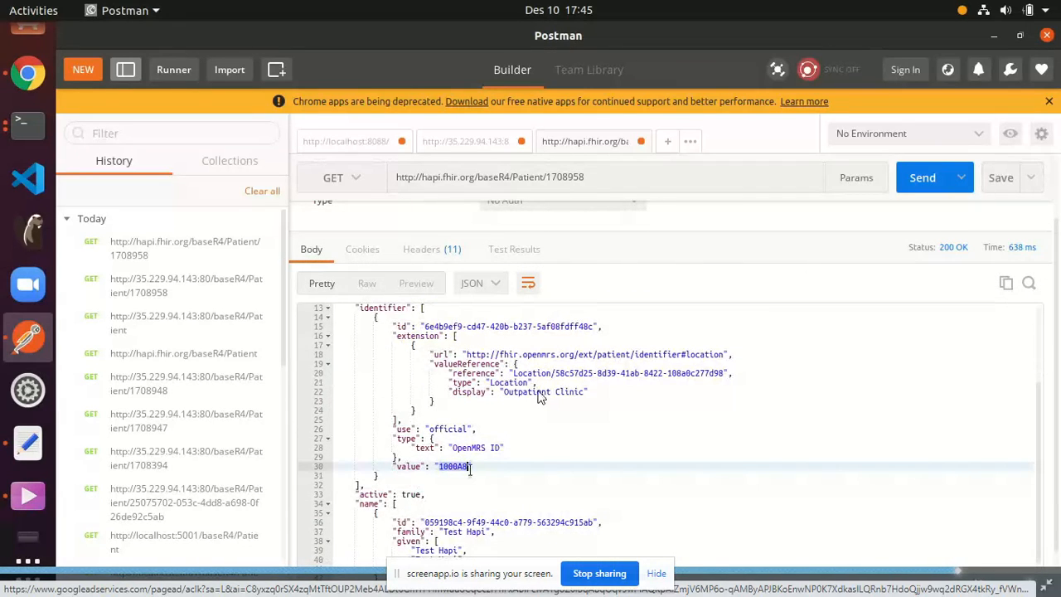
scroll(502, 458, down, 3)
drag(415, 410, 462, 421)
click(487, 421)
scroll(528, 409, down, 2)
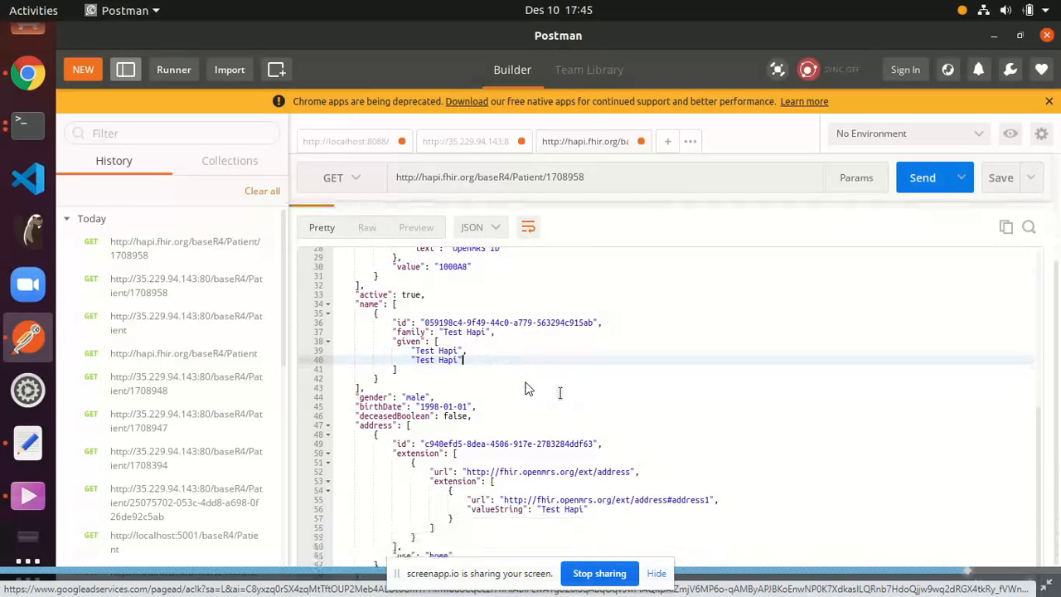
scroll(635, 311, up, 10)
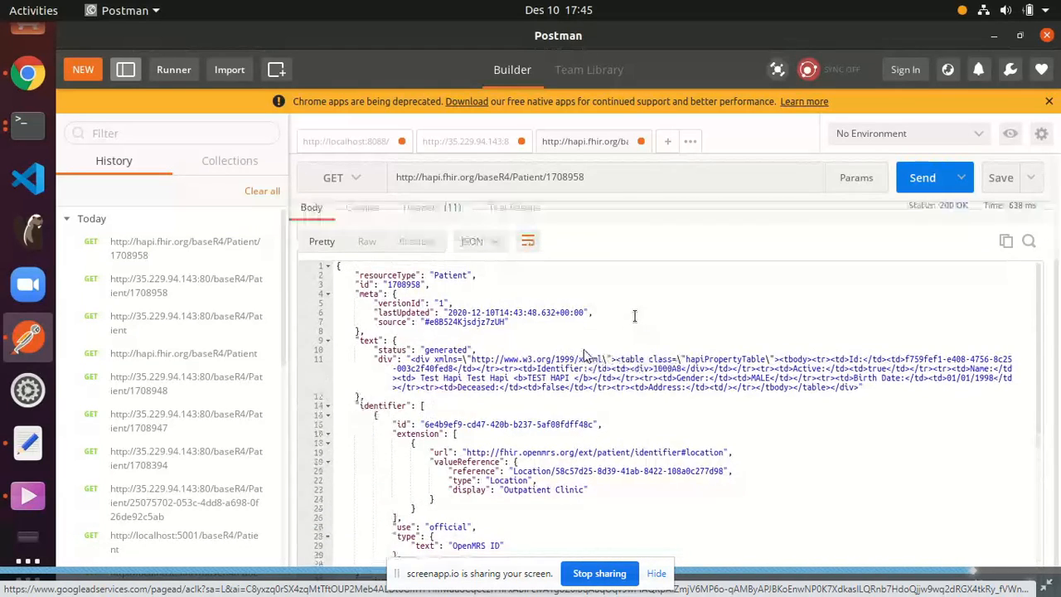
scroll(635, 322, down, 1)
Step: Switch to Chrome and revisit the OpenMRS patient record, the HAPI FHIR server page and the OpenHIM POST transaction's summary
key(alt+Tab)
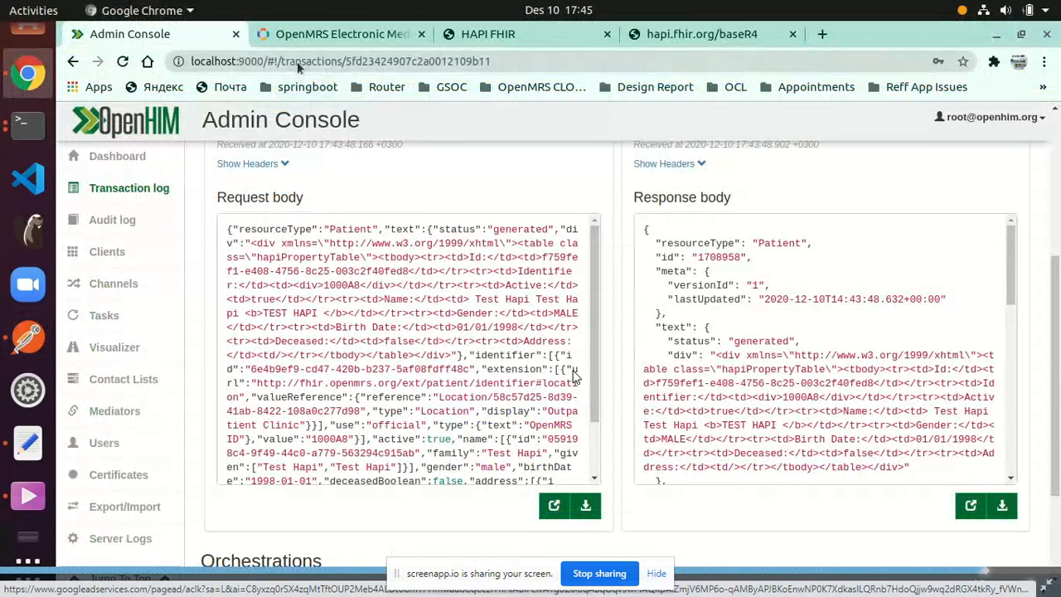
click(325, 38)
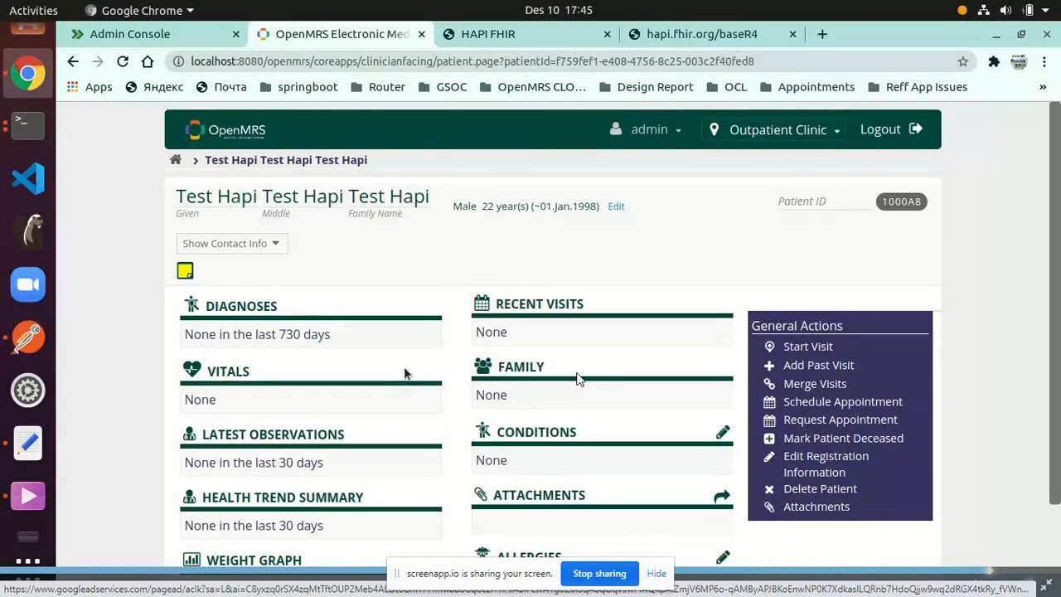
click(497, 34)
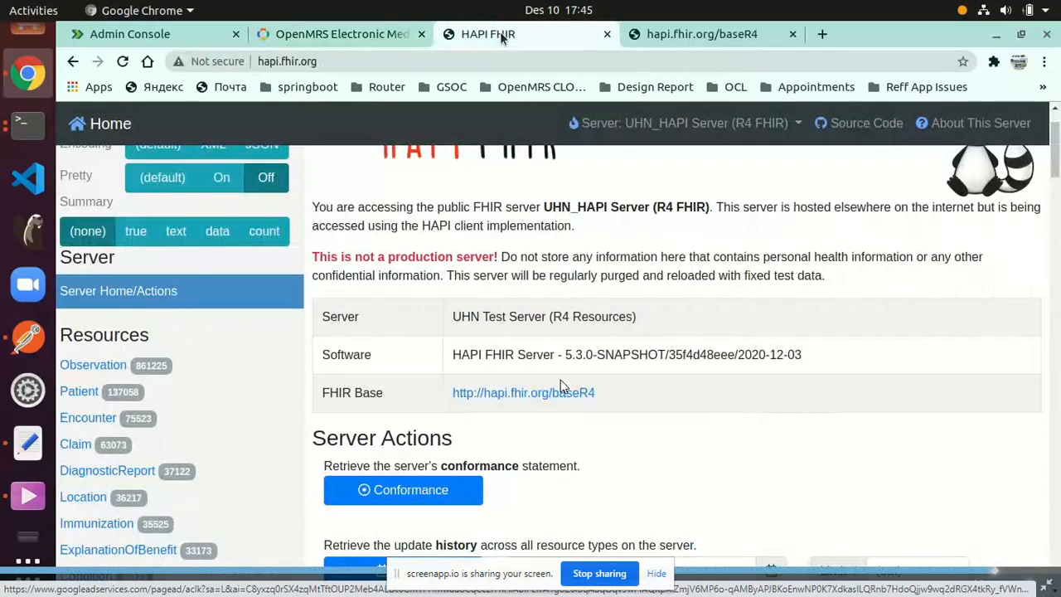
click(138, 38)
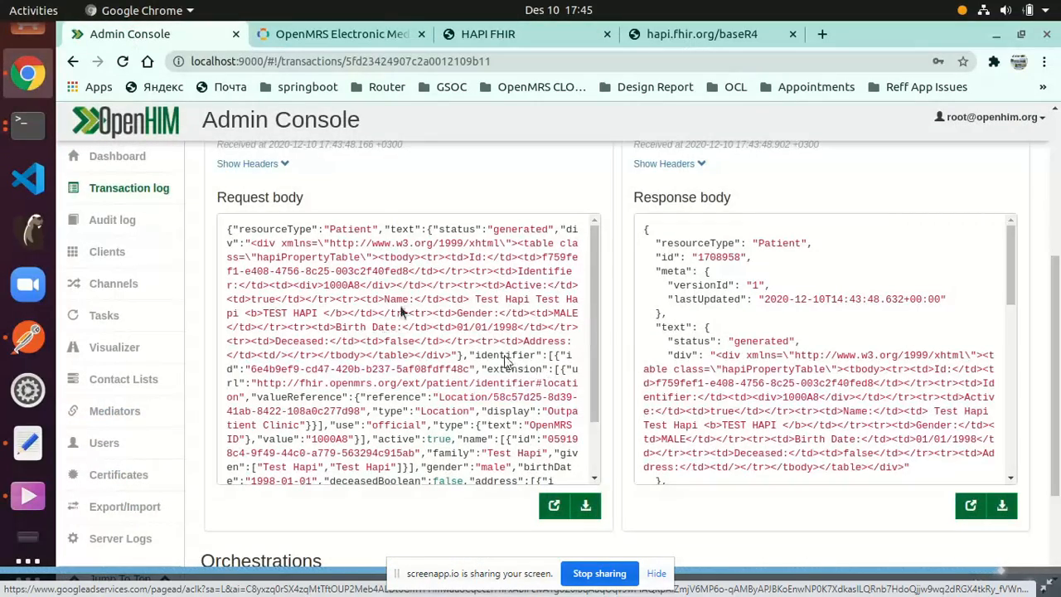
scroll(400, 305, up, 5)
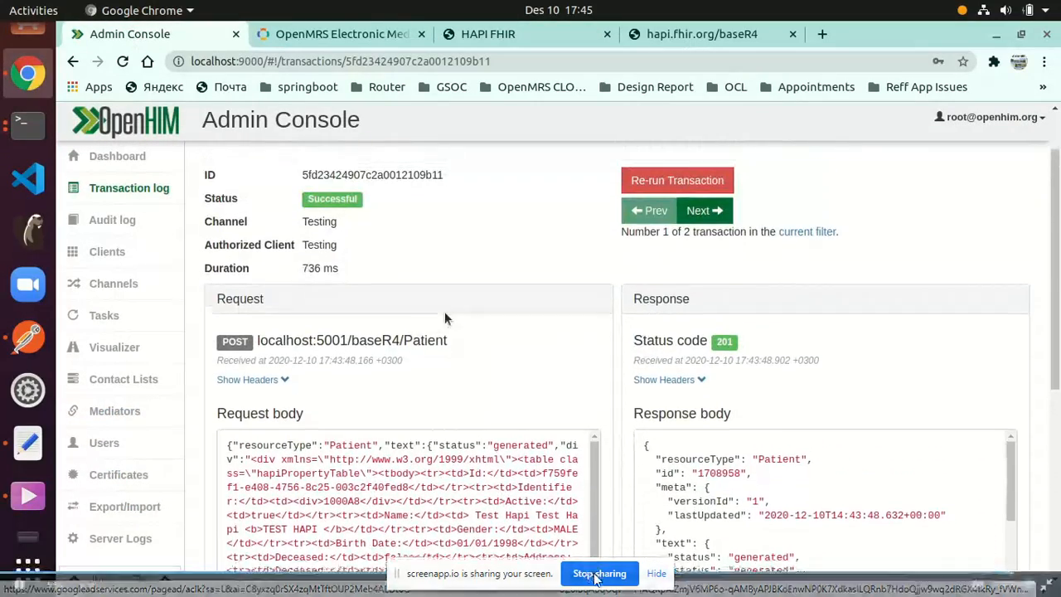